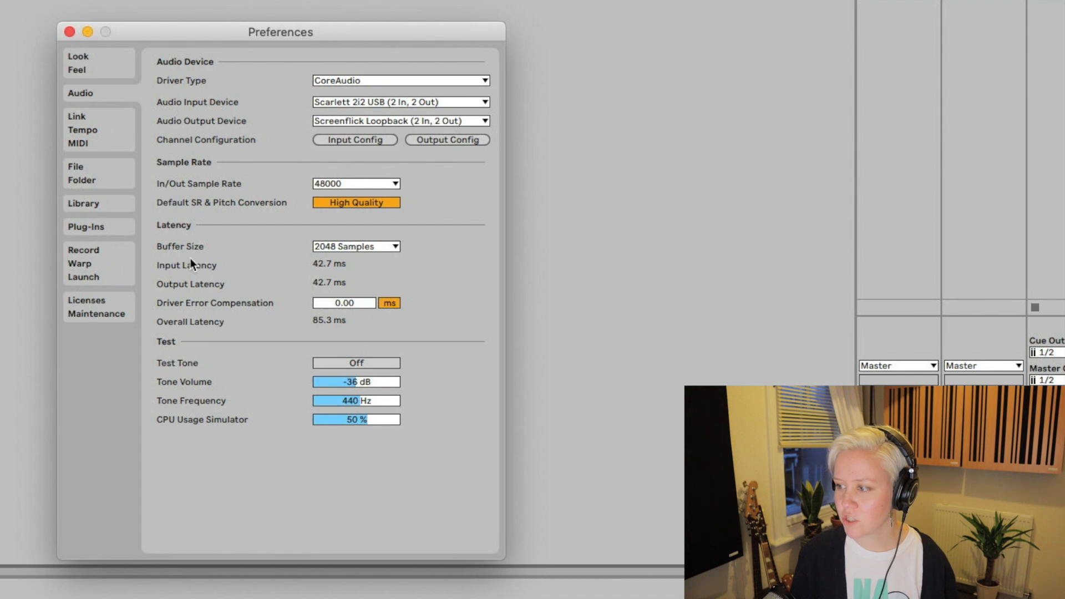
Step: Review the available buffer sizes and audio input devices in the audio preferences without changing either setting
{"action": "left_click", "coordinate": [356, 247]}
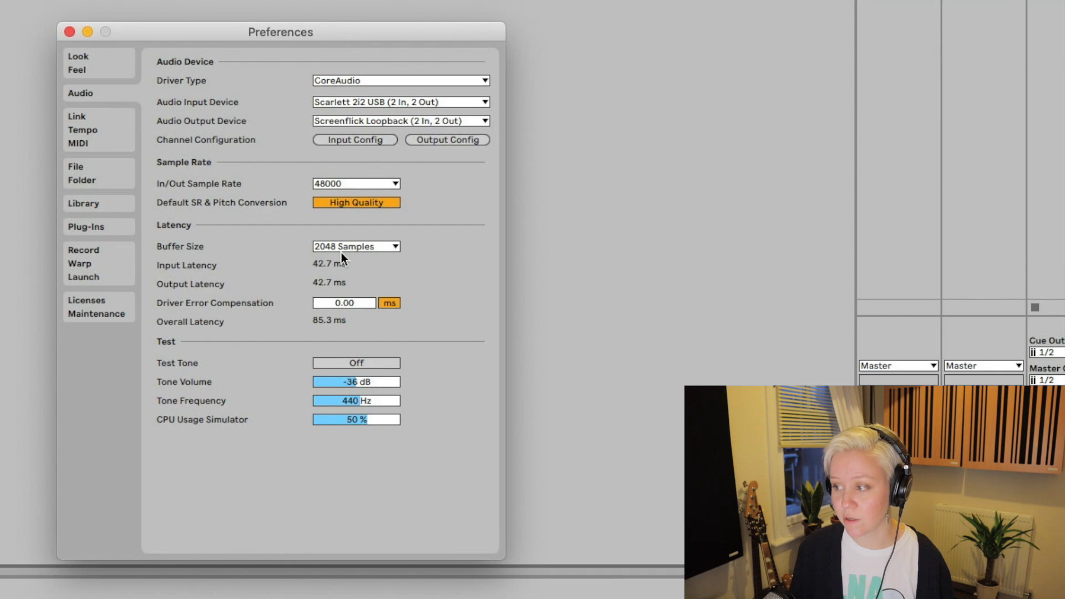
{"action": "left_click", "coordinate": [343, 248]}
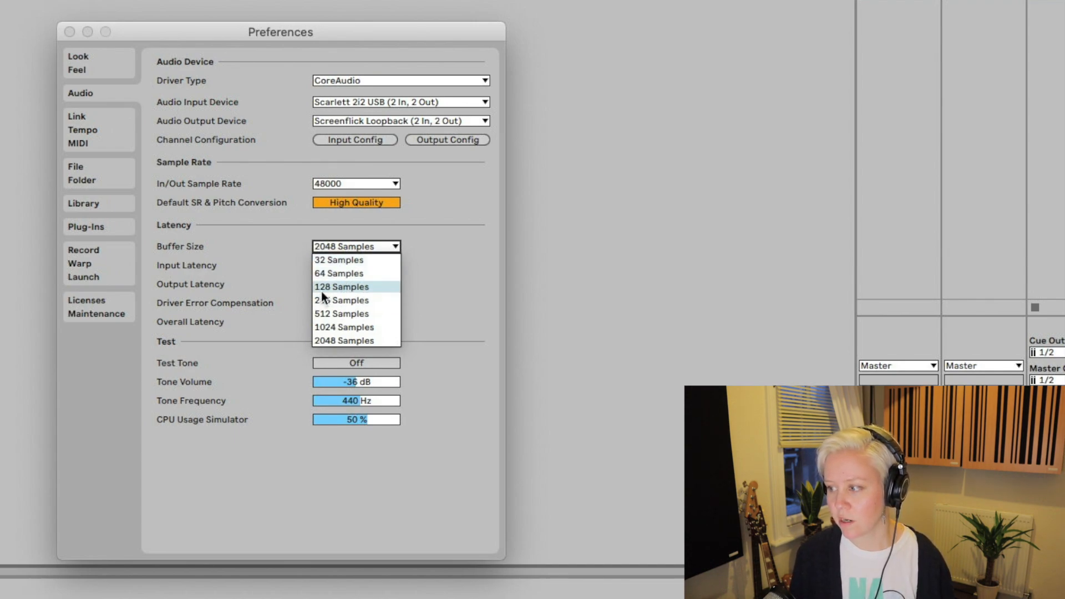
{"action": "left_click", "coordinate": [415, 284]}
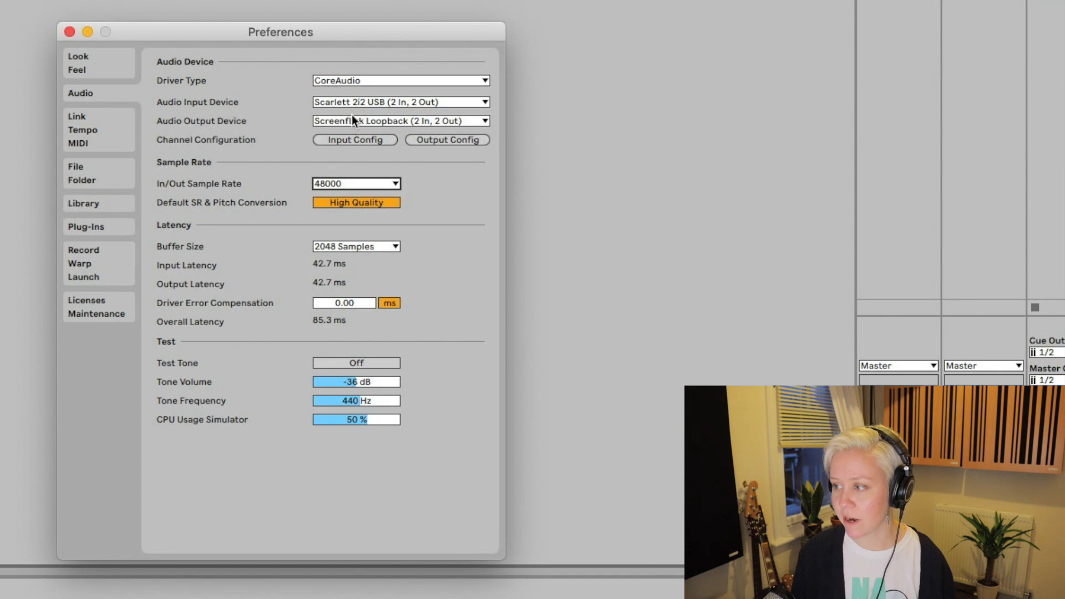
{"action": "left_click", "coordinate": [332, 98]}
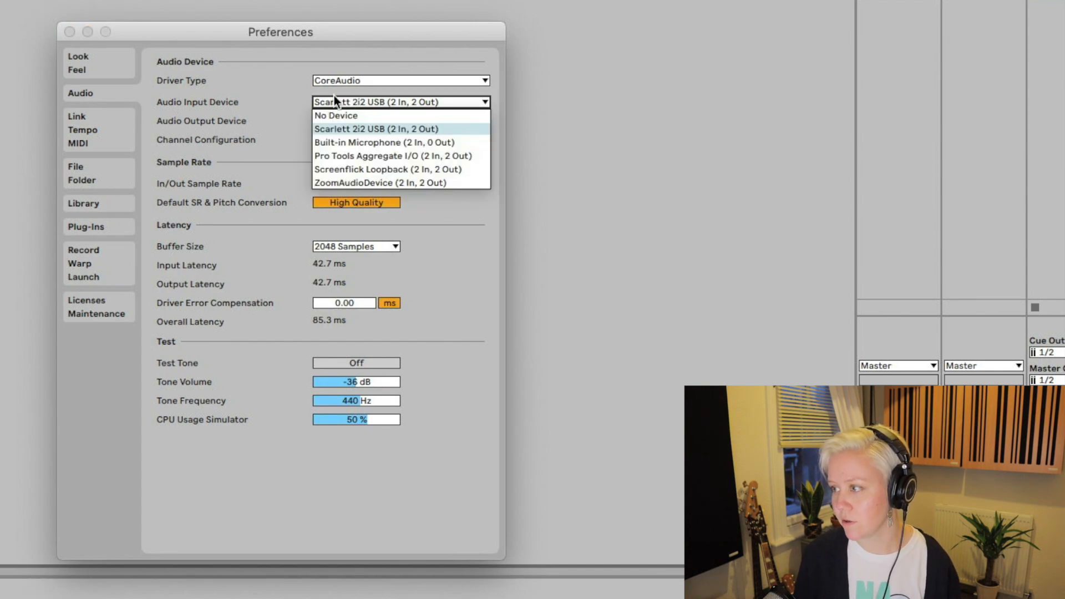
{"action": "left_click", "coordinate": [333, 97]}
{"action": "left_click", "coordinate": [106, 273]}
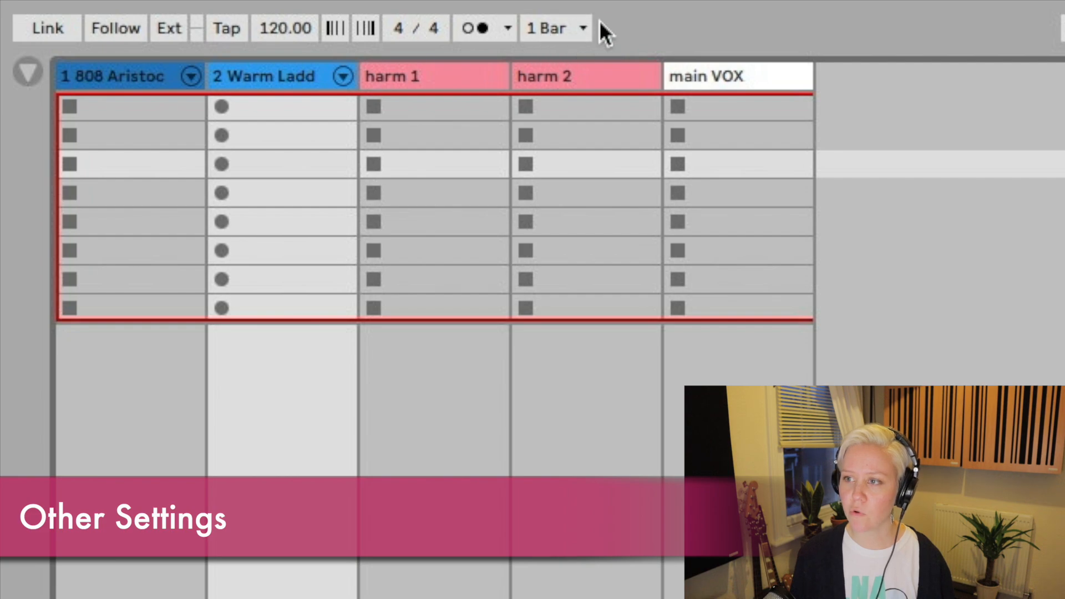
Step: With launch quantization at 1 Bar, record a loop in harm 1's second slot and start recording in harm 2's second slot
{"action": "mouse_move", "coordinate": [537, 2]}
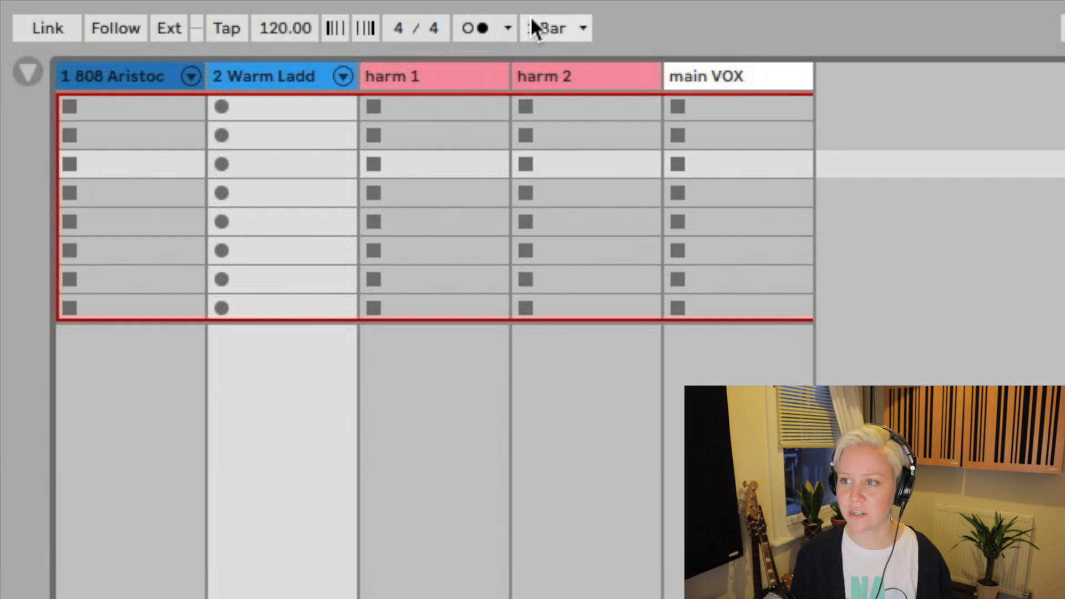
{"action": "left_click", "coordinate": [583, 29]}
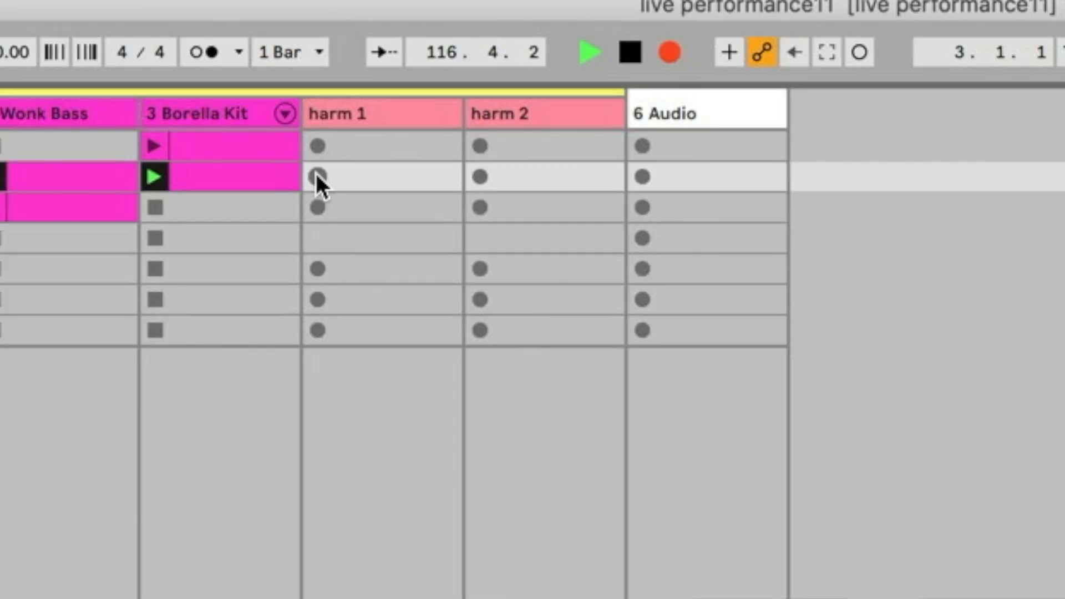
{"action": "left_click", "coordinate": [317, 175]}
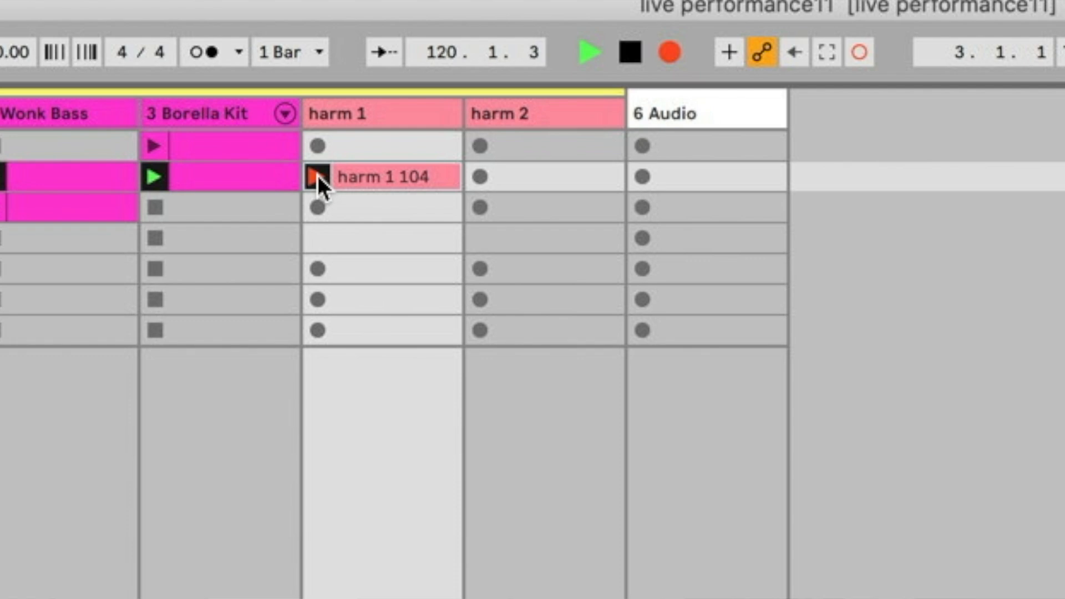
{"action": "left_click", "coordinate": [314, 175]}
{"action": "left_click", "coordinate": [481, 176]}
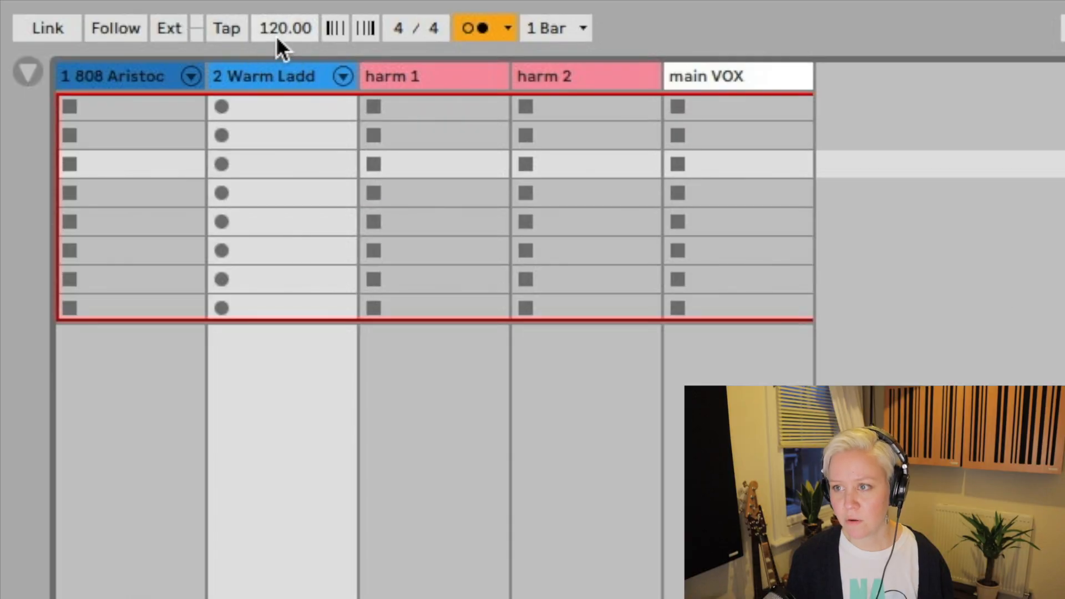
Step: Try a tempo of 131 BPM and toggle the metronome on and off
{"action": "left_click_drag", "start_coordinate": [276, 36], "coordinate": [276, 32]}
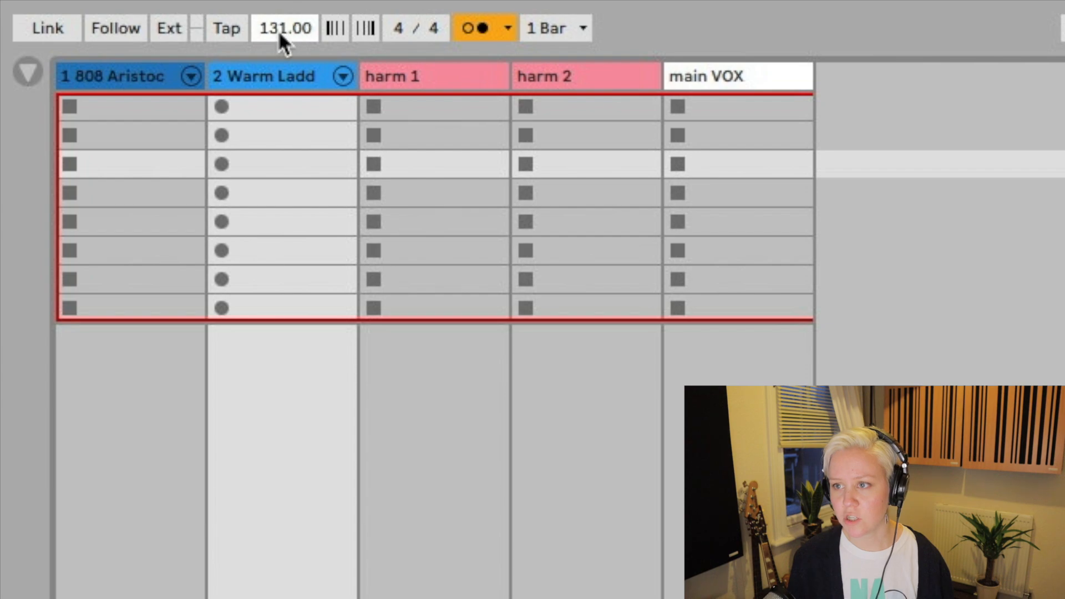
{"action": "left_click", "coordinate": [463, 22]}
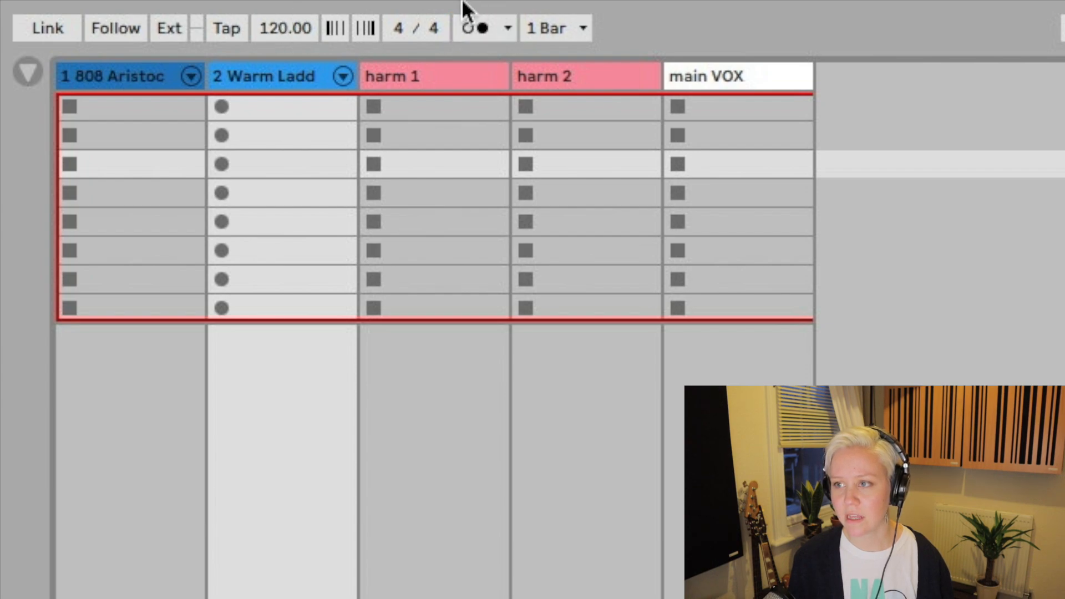
{"action": "left_click", "coordinate": [467, 32]}
{"action": "left_click", "coordinate": [467, 32]}
{"action": "left_click", "coordinate": [467, 31]}
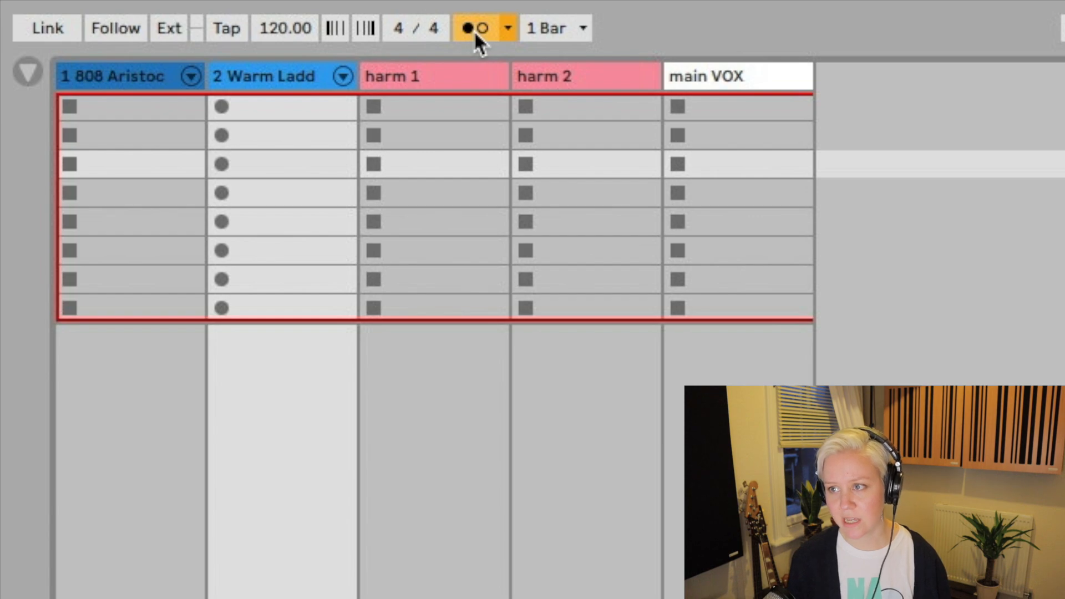
{"action": "left_click", "coordinate": [474, 28]}
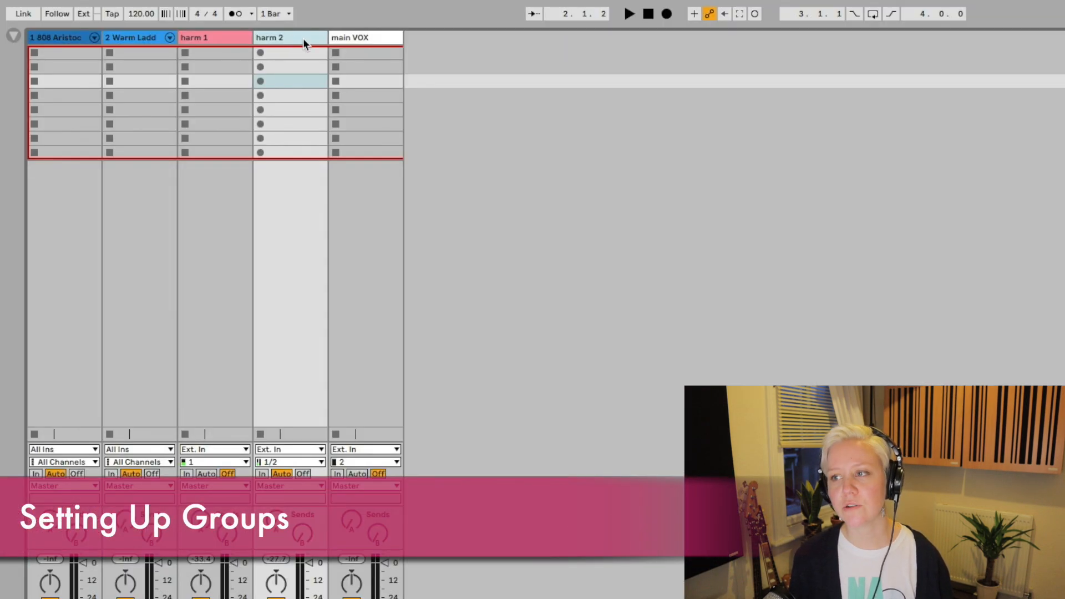
{"action": "left_click", "coordinate": [338, 39]}
{"action": "left_click", "coordinate": [352, 598]}
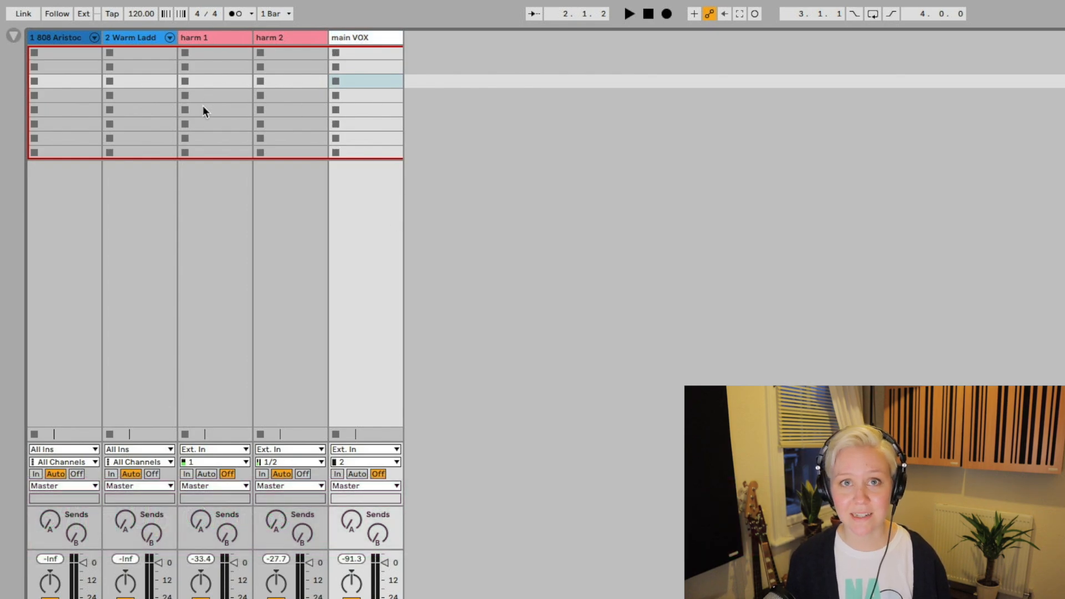
{"action": "left_click", "coordinate": [203, 109]}
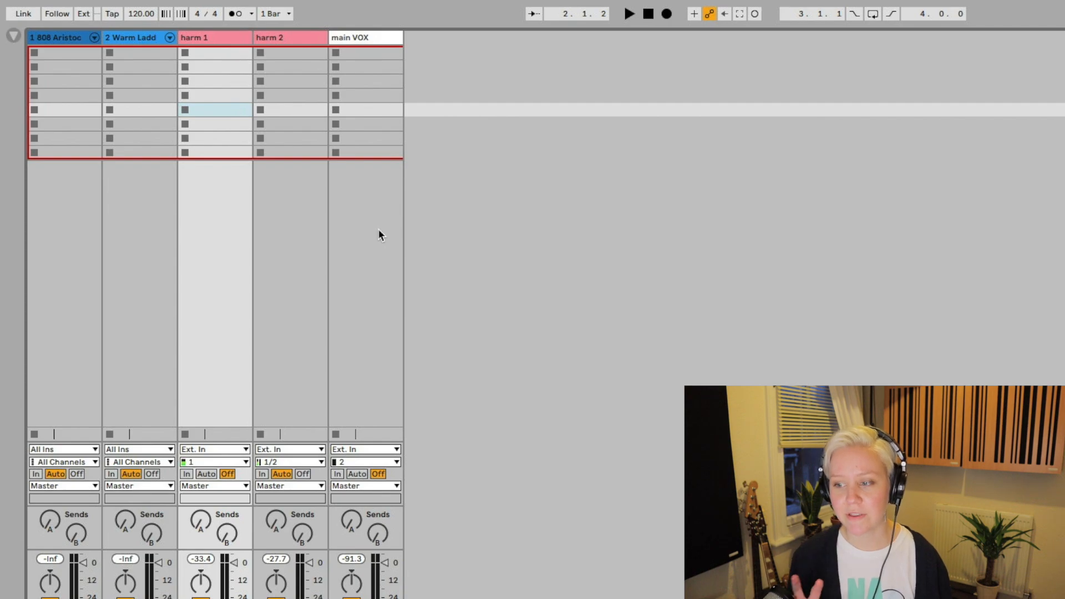
Step: Group the 808 Aristoc, Warm Ladd, harm 1 and harm 2 tracks and name the group "main group"
{"action": "left_click", "coordinate": [68, 38]}
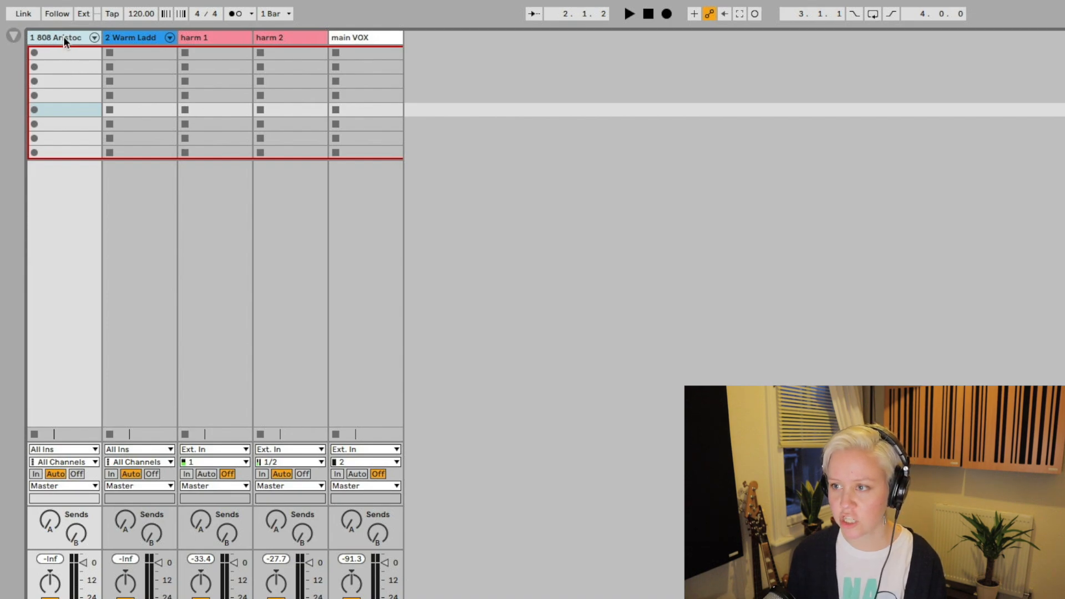
{"action": "left_click", "coordinate": [293, 38], "text": "shift"}
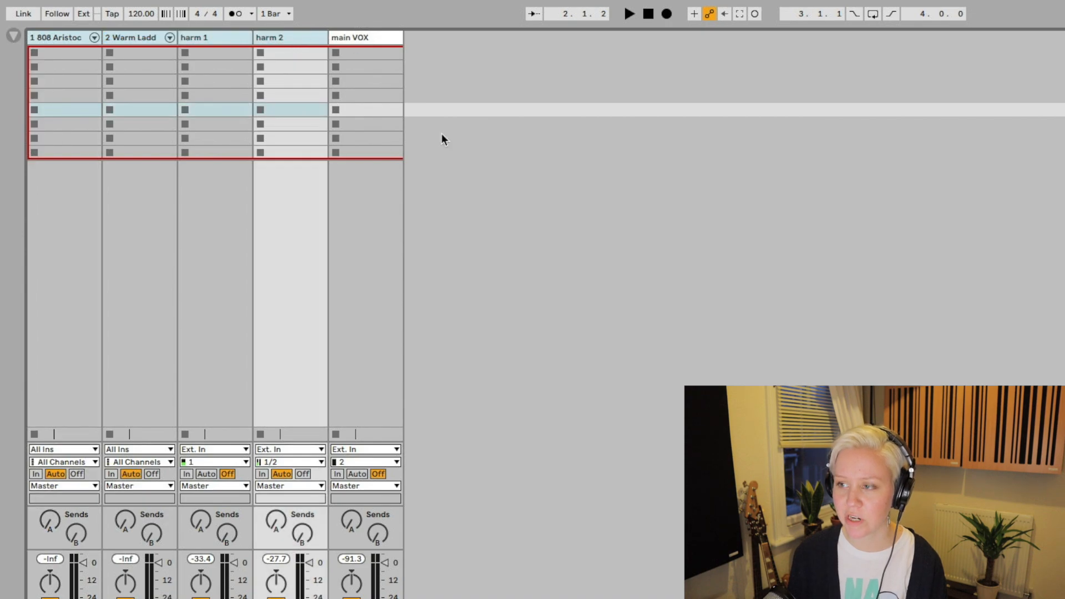
{"action": "right_click", "coordinate": [285, 38]}
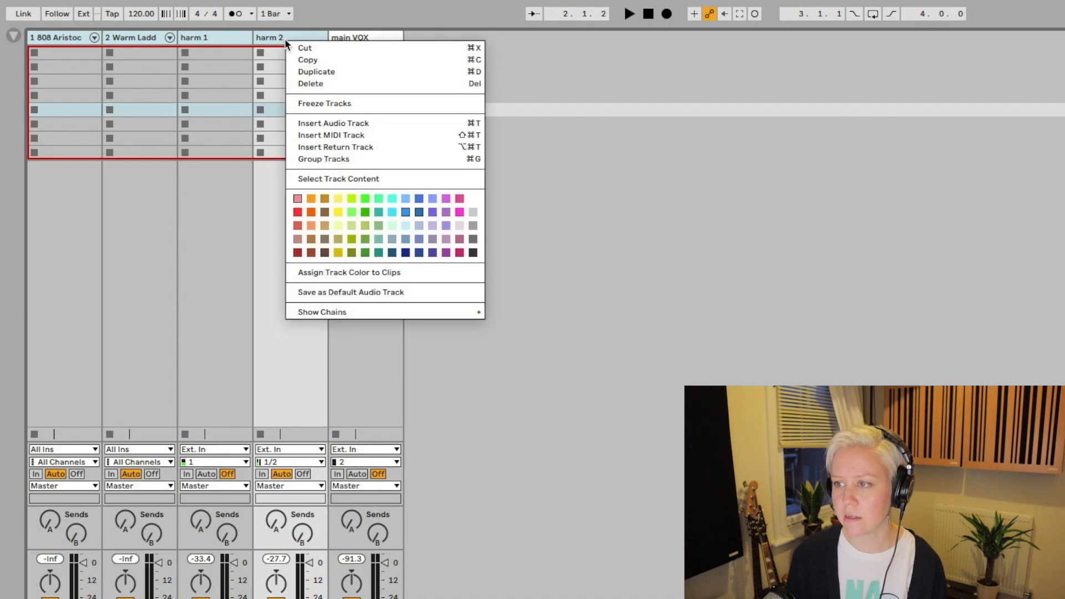
{"action": "left_click", "coordinate": [363, 162]}
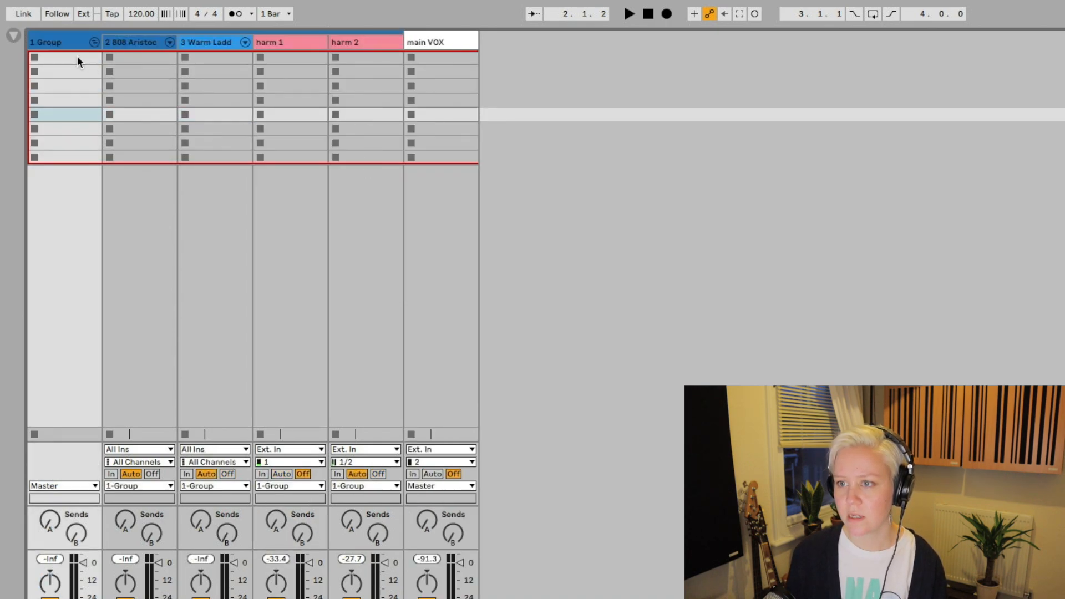
{"action": "double_click", "coordinate": [66, 44]}
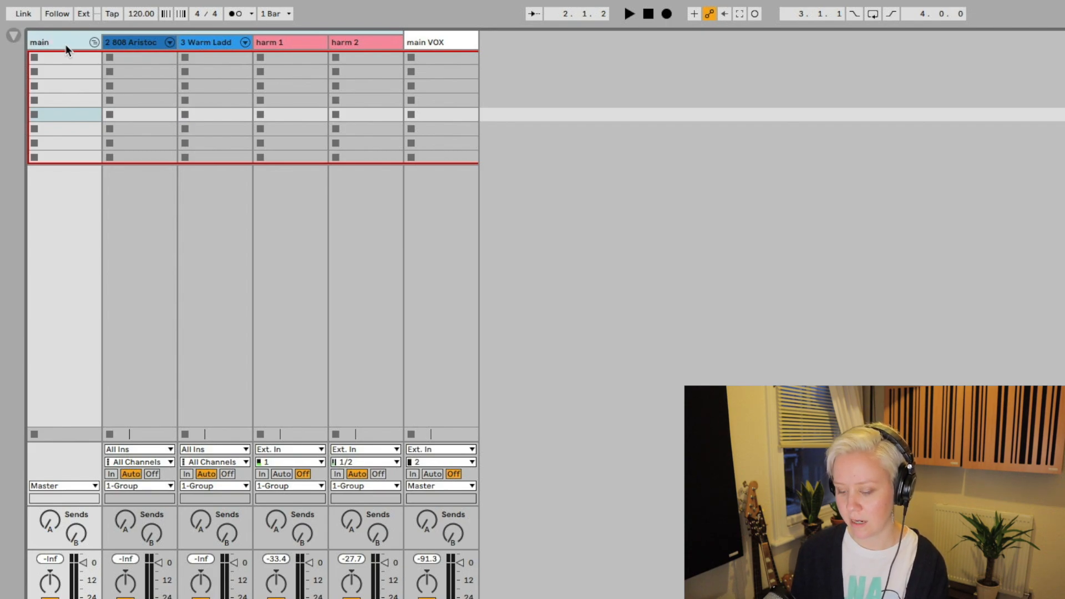
{"action": "type", "text": "main g"}
{"action": "type", "text": "roup"}
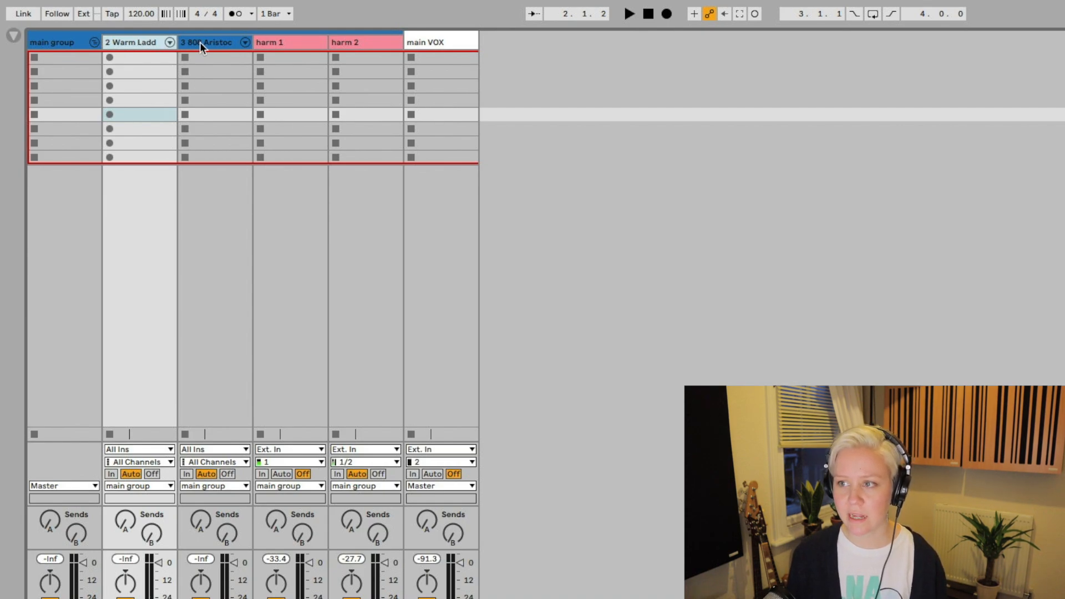
Step: Group the 808 Aristoc, harm 1 and harm 2 tracks inside main group and name the nested group "Verse 2"
{"action": "left_click", "coordinate": [219, 45]}
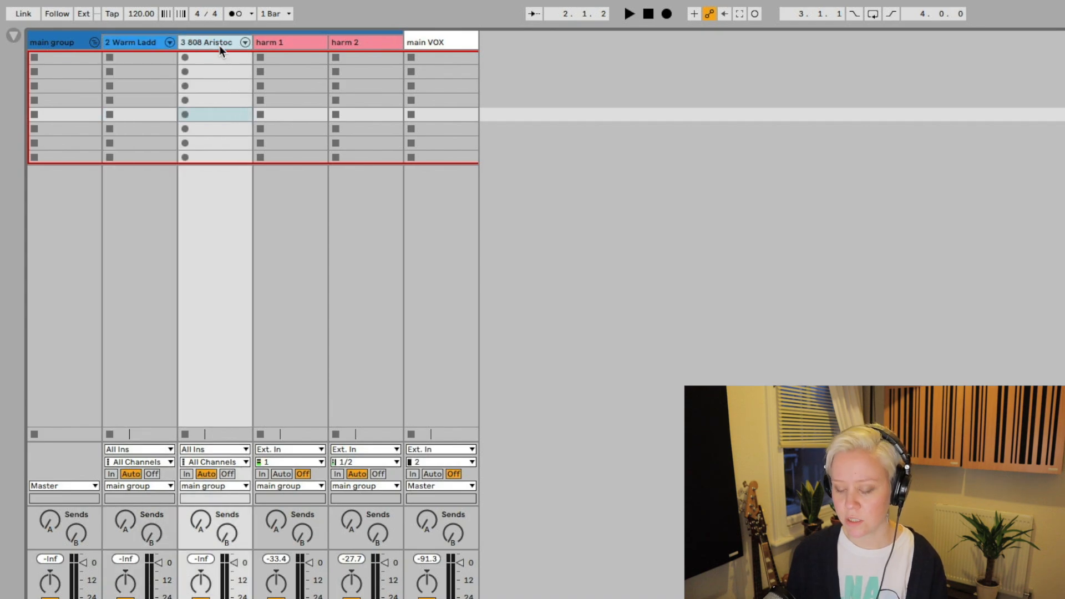
{"action": "left_click", "coordinate": [365, 44], "text": "shift"}
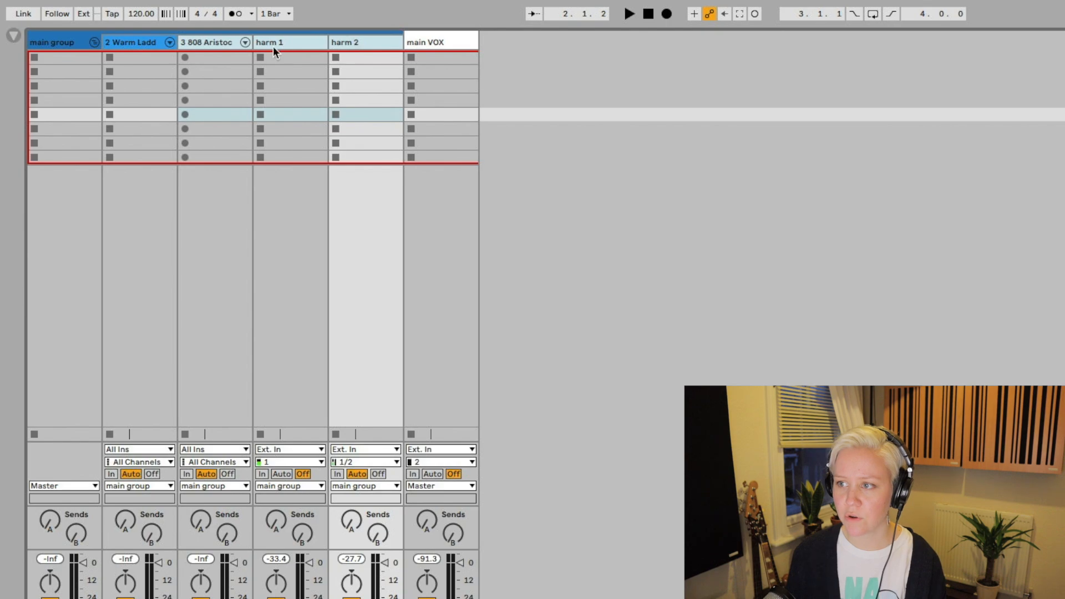
{"action": "key", "text": "ctrl+g"}
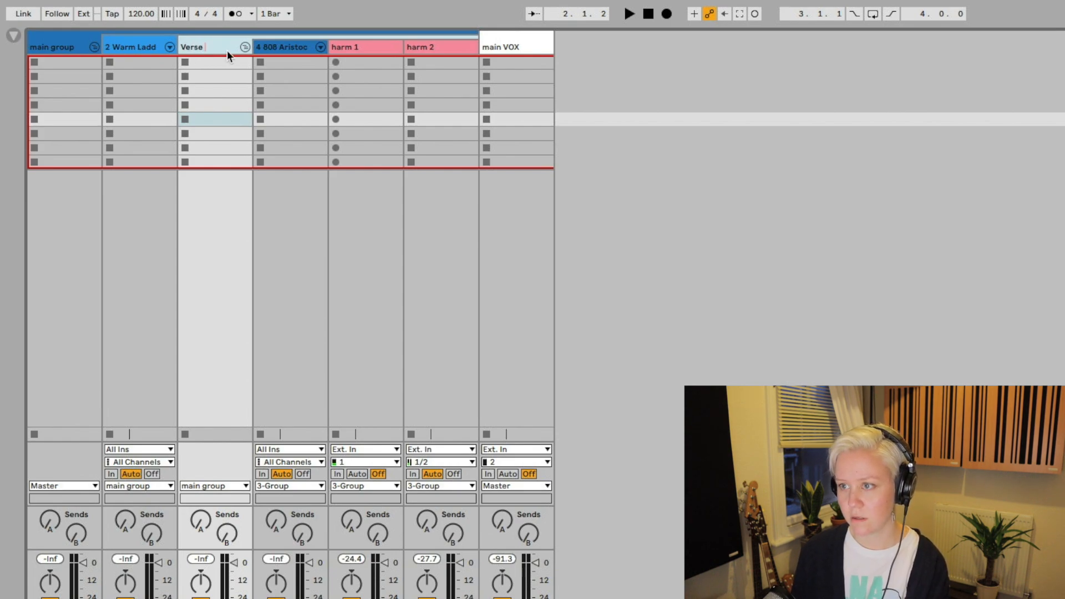
{"action": "left_click", "coordinate": [237, 203]}
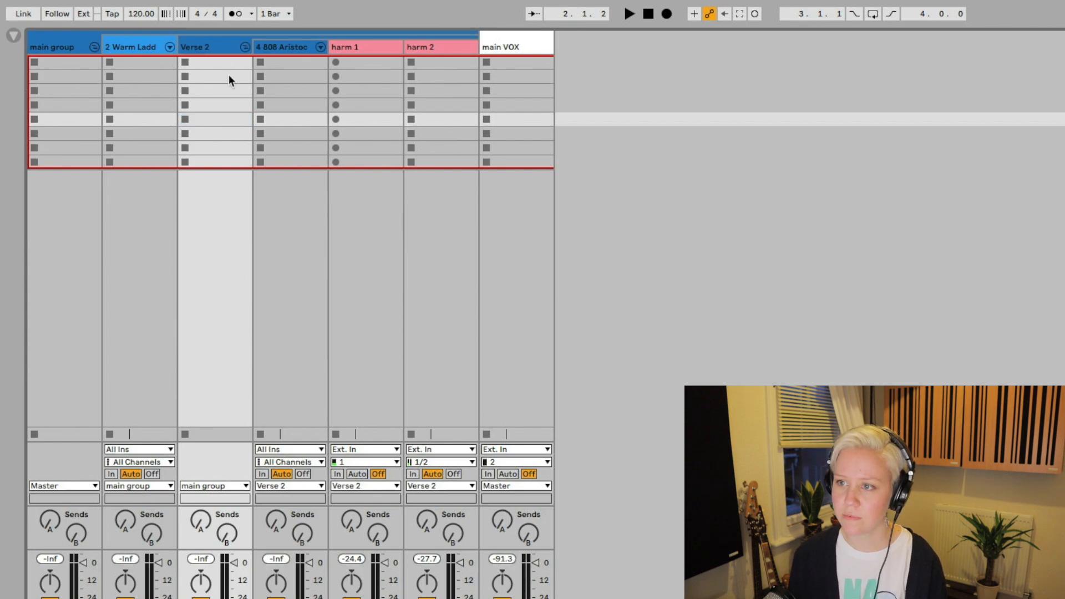
Step: Color the Verse 2 and main group tracks yellow
{"action": "right_click", "coordinate": [205, 51]}
{"action": "left_click", "coordinate": [256, 245]}
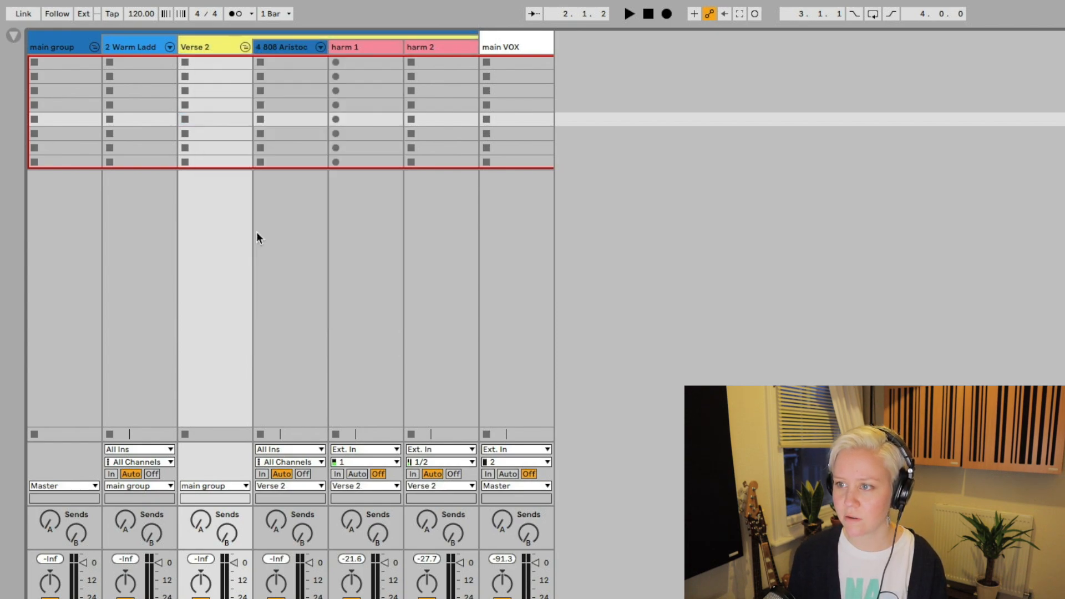
{"action": "right_click", "coordinate": [49, 48]}
{"action": "left_click", "coordinate": [104, 227]}
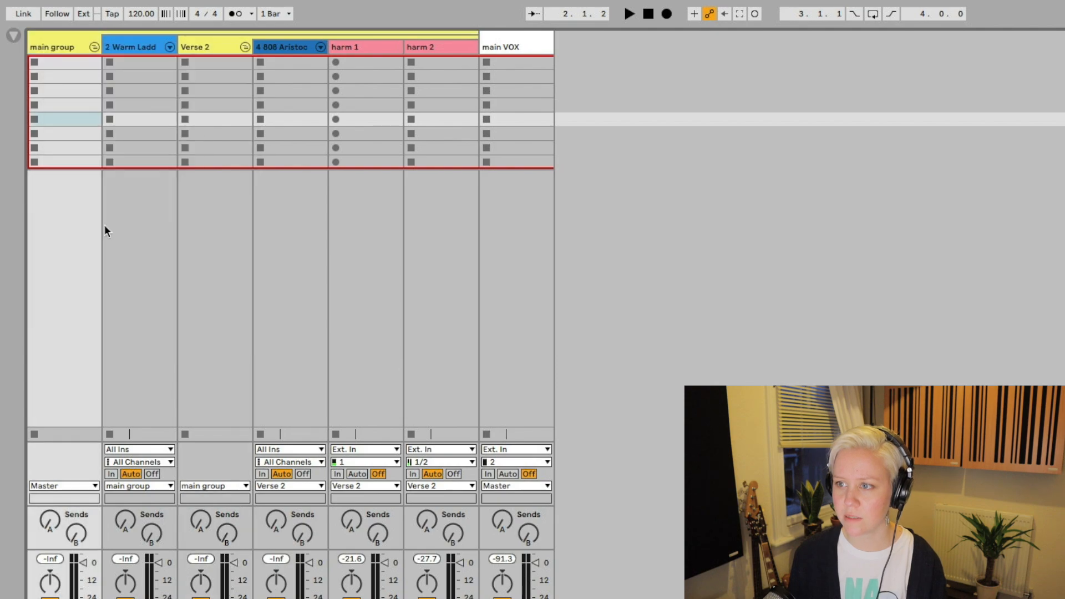
Step: Group harm 1 and harm 2 inside Verse 2, color the new group yellow and name it "vocals"
{"action": "left_click", "coordinate": [361, 49]}
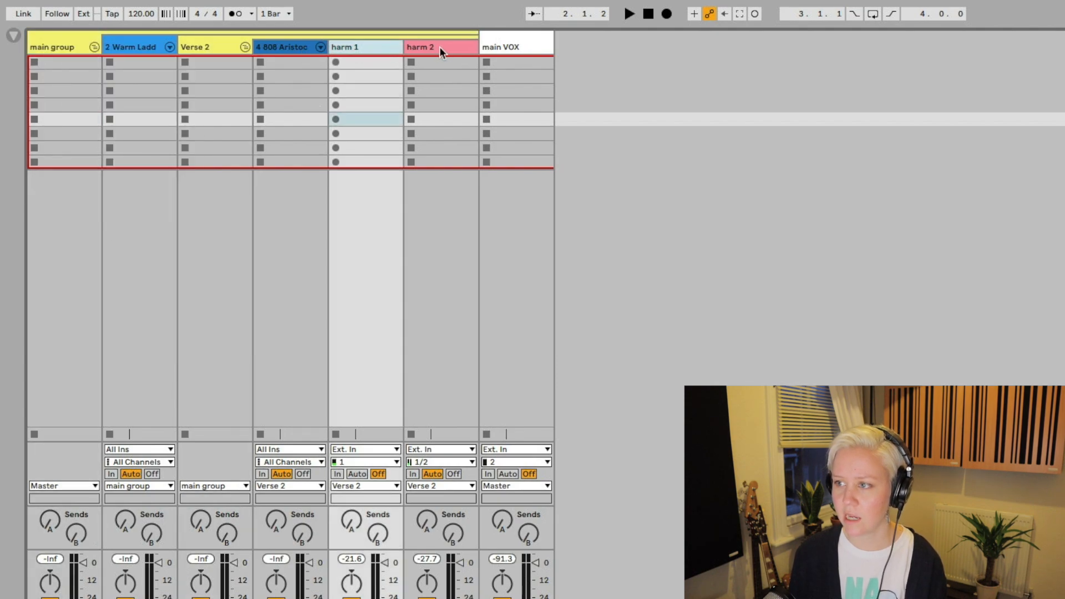
{"action": "left_click", "coordinate": [441, 47], "text": "shift"}
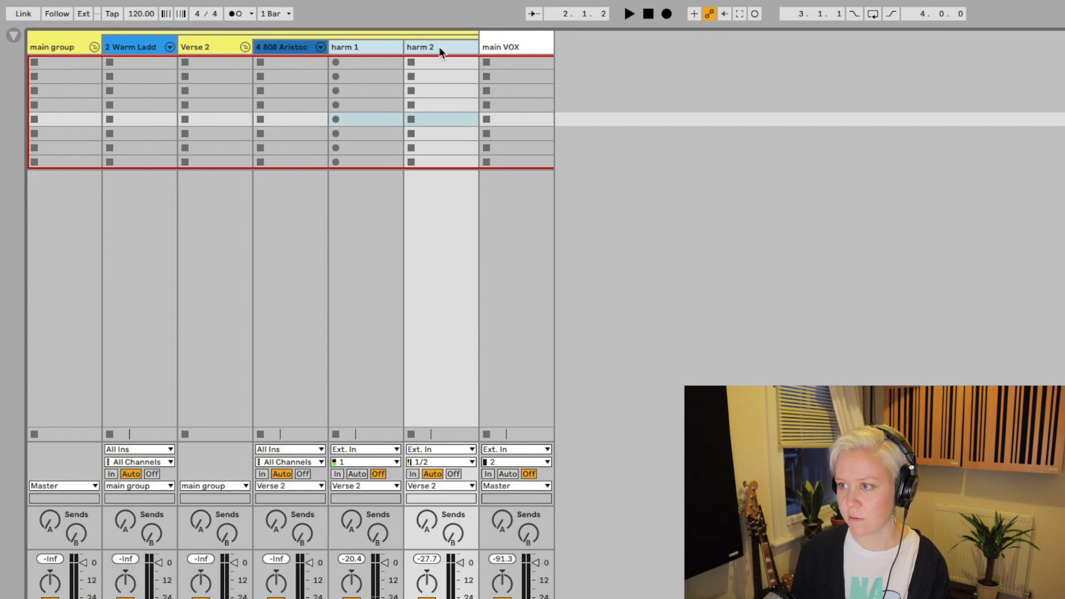
{"action": "key", "text": "ctrl+g"}
{"action": "right_click", "coordinate": [360, 56]}
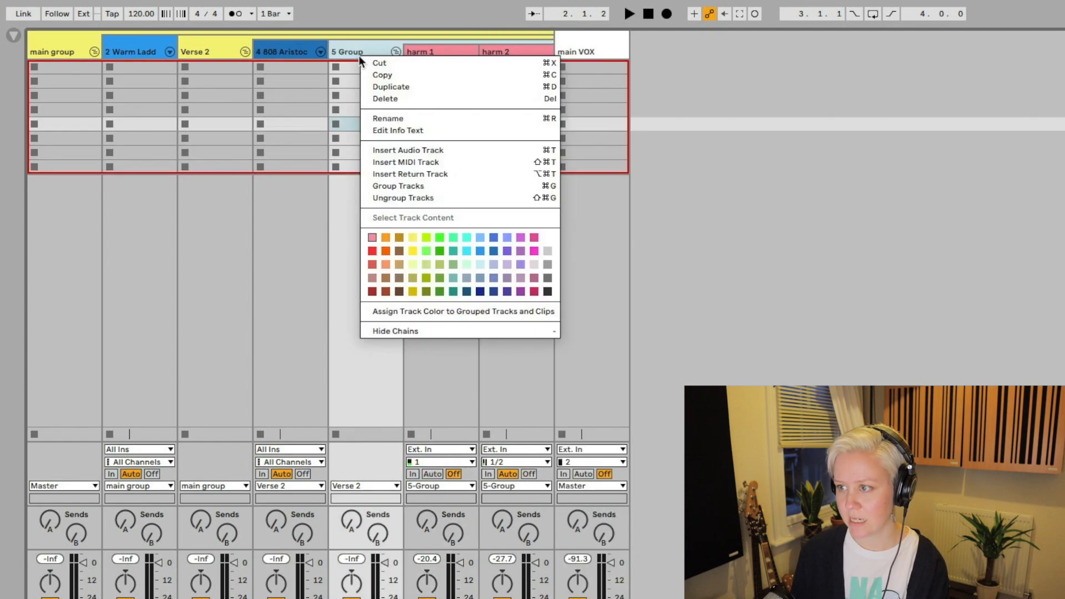
{"action": "left_click", "coordinate": [413, 238]}
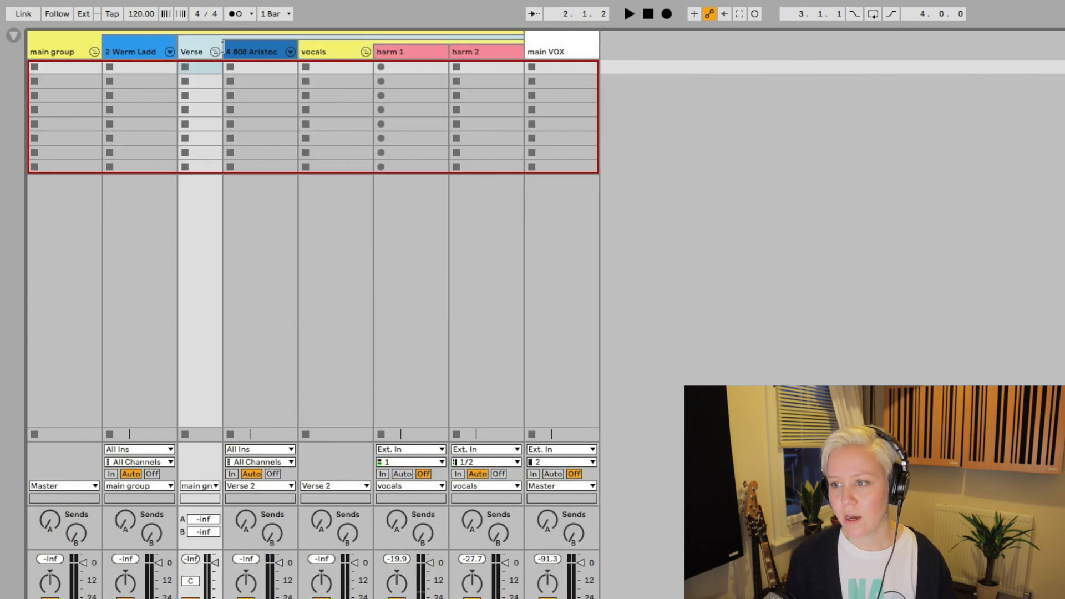
Step: Narrow the Verse 2 and vocals group track columns to save space in the session
{"action": "left_click", "coordinate": [244, 52]}
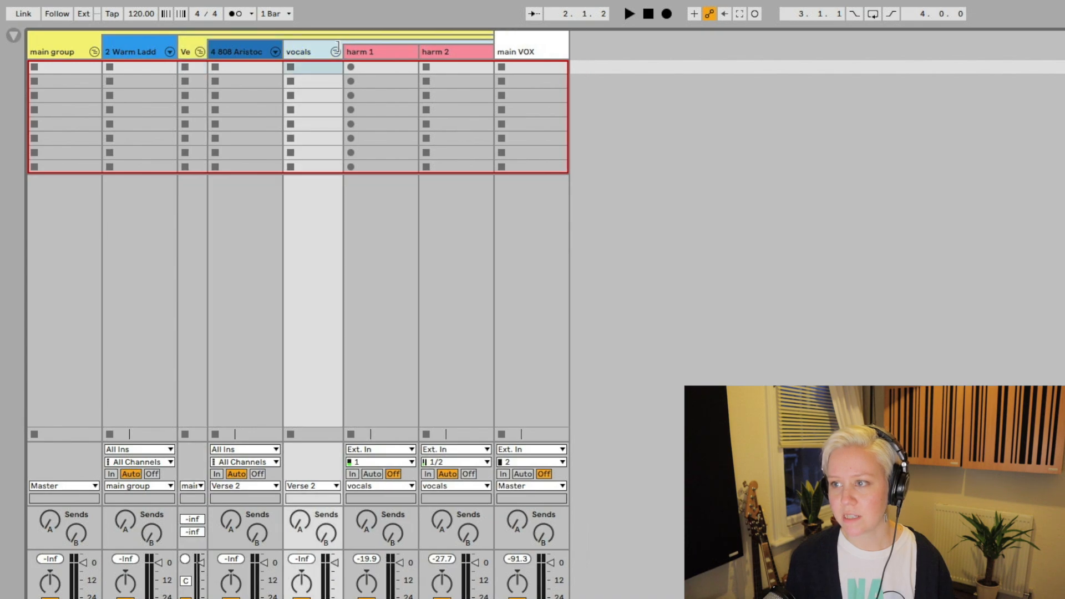
{"action": "left_click", "coordinate": [351, 52]}
{"action": "left_click", "coordinate": [242, 197]}
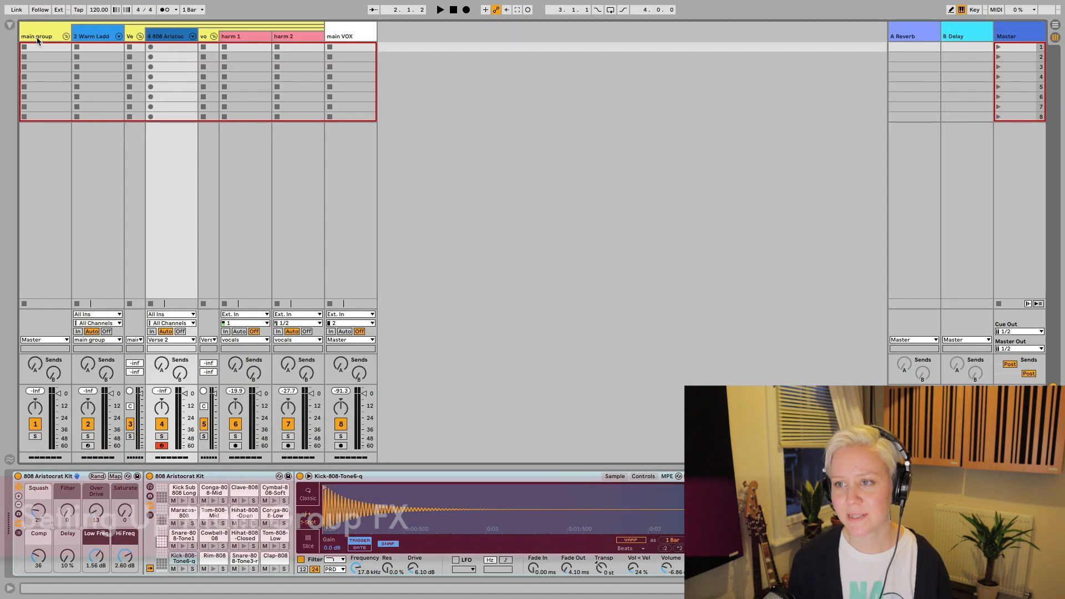
Step: Load the DJ Master Channel audio effect rack from Performance & DJ onto main group and adjust its Freq Shft macro
{"action": "left_click", "coordinate": [44, 37]}
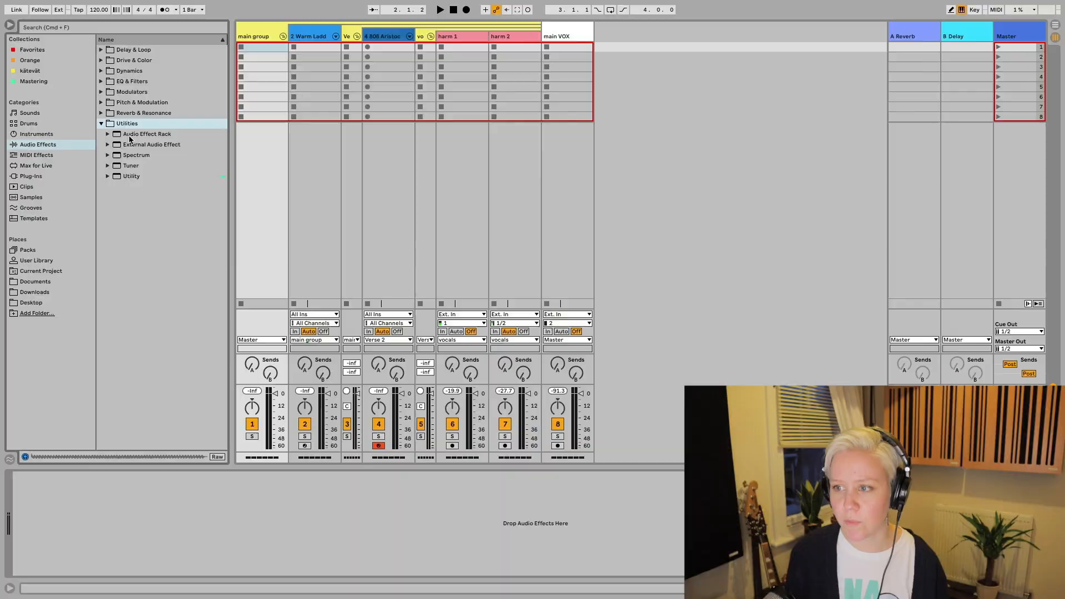
{"action": "left_click", "coordinate": [115, 136]}
{"action": "left_click", "coordinate": [108, 135]}
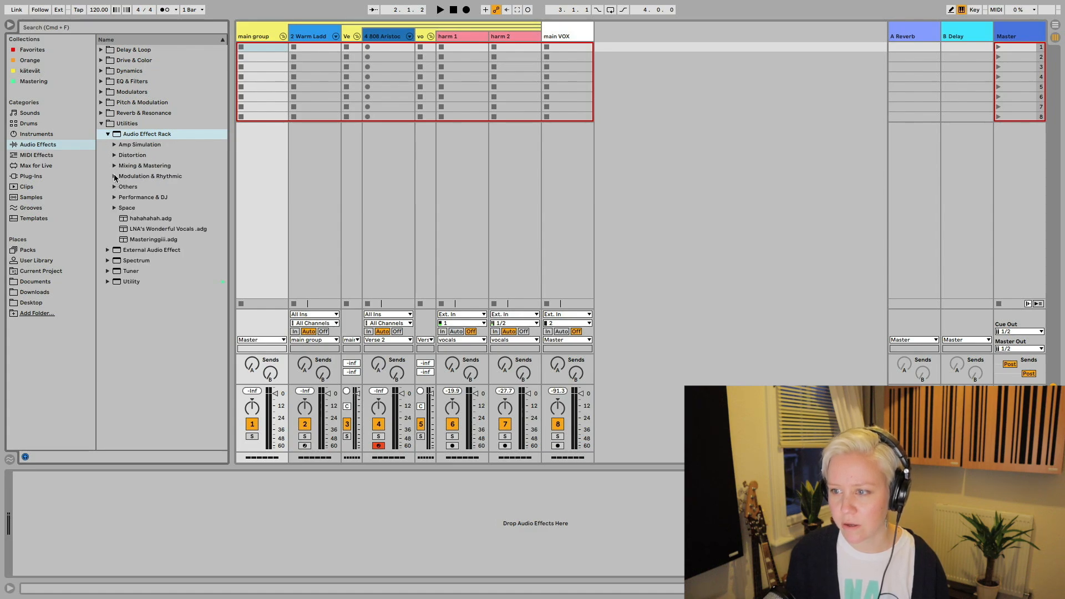
{"action": "left_click", "coordinate": [115, 198]}
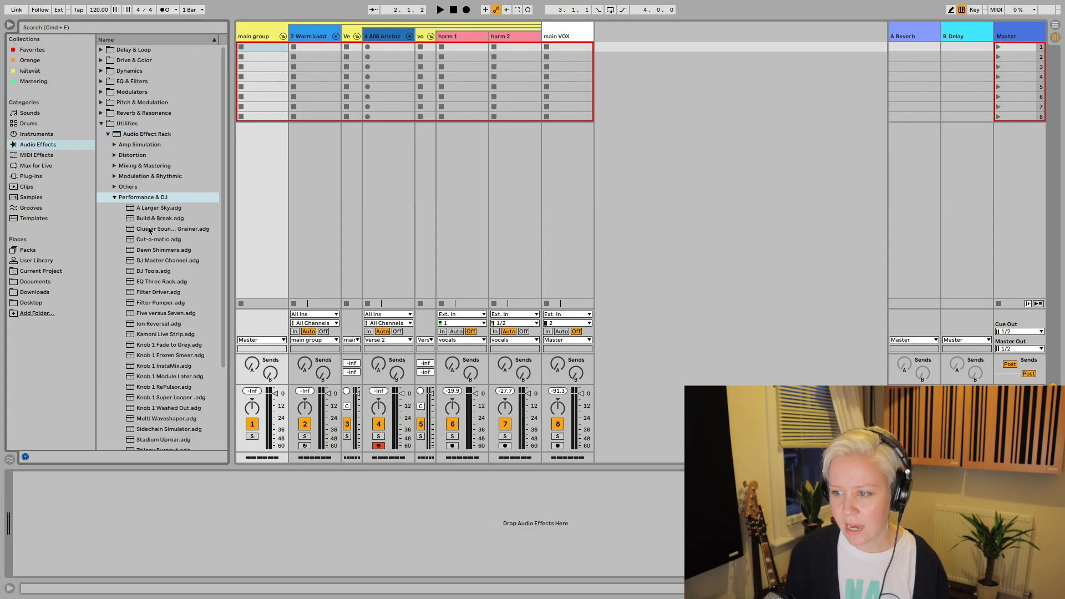
{"action": "left_click", "coordinate": [169, 261]}
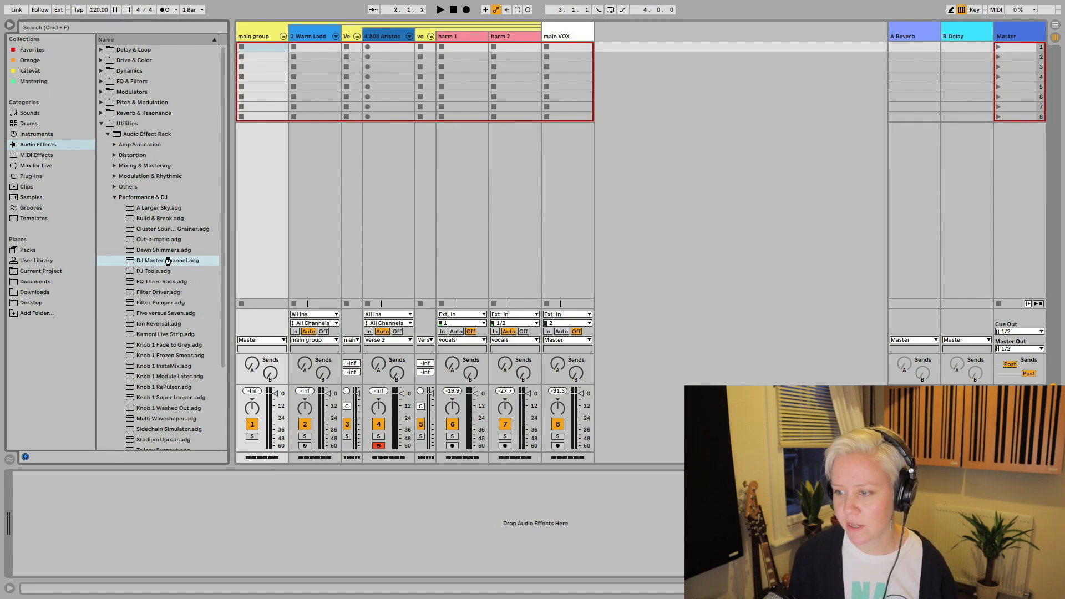
{"action": "double_click", "coordinate": [168, 262]}
{"action": "key", "text": "super+alt+b"}
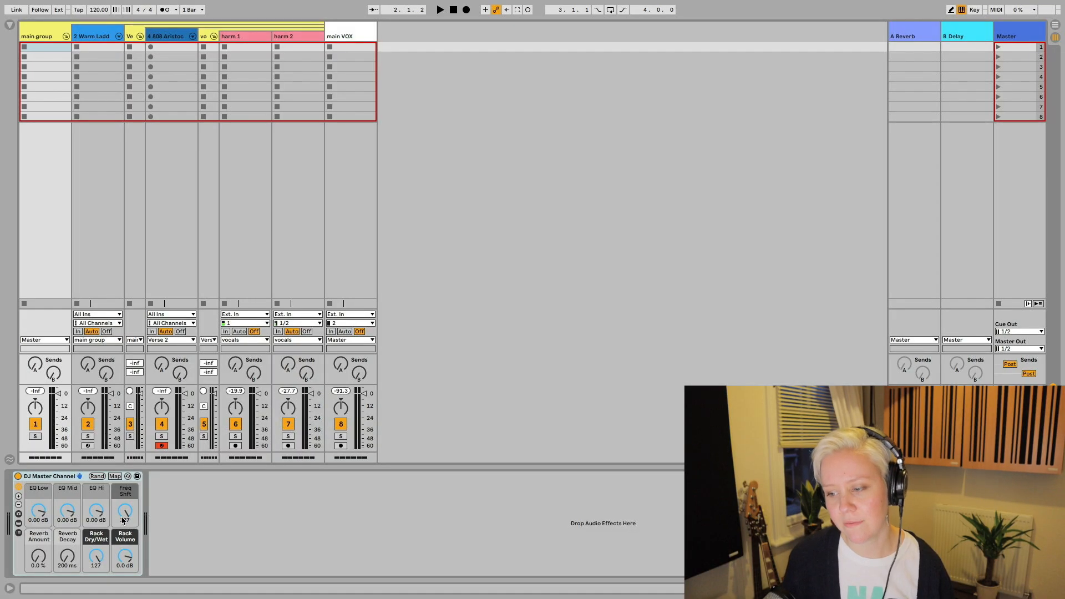
{"action": "mouse_move", "coordinate": [123, 520]}
{"action": "left_mouse_down"}
{"action": "mouse_move", "coordinate": [123, 555]}
{"action": "mouse_move", "coordinate": [123, 532]}
{"action": "left_mouse_up"}
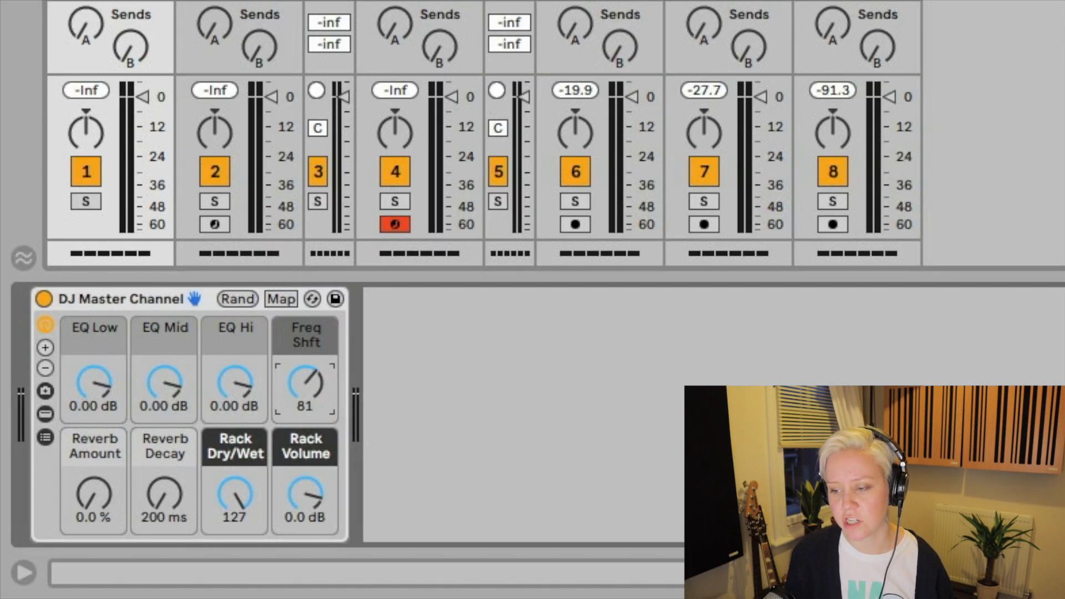
{"action": "left_click_drag", "start_coordinate": [305, 383], "coordinate": [305, 367]}
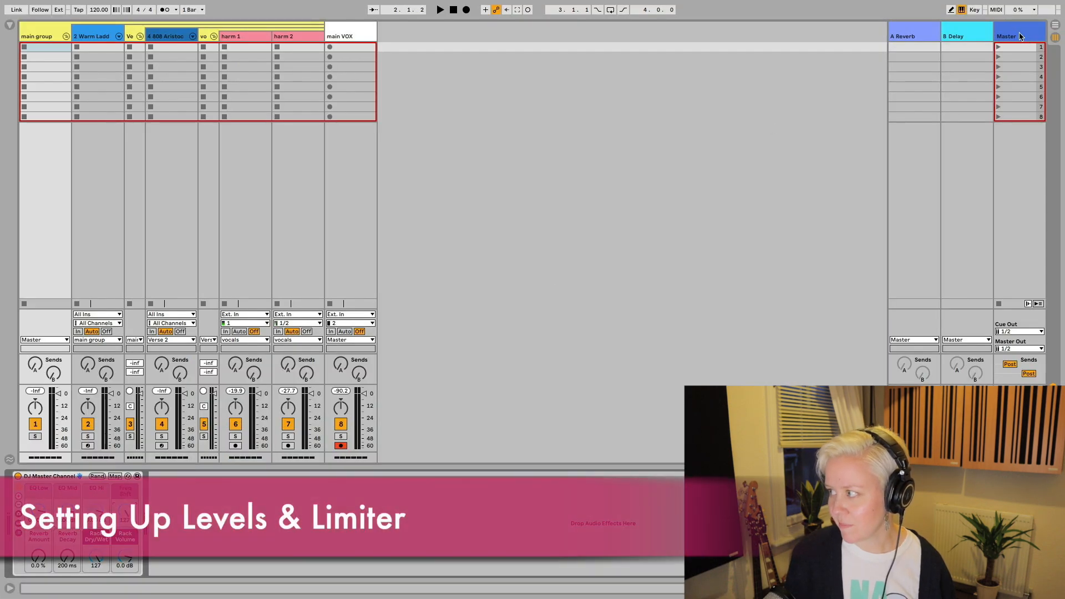
Step: Add the Limiter effect from the Dynamics category to the Master track
{"action": "left_click", "coordinate": [1019, 33]}
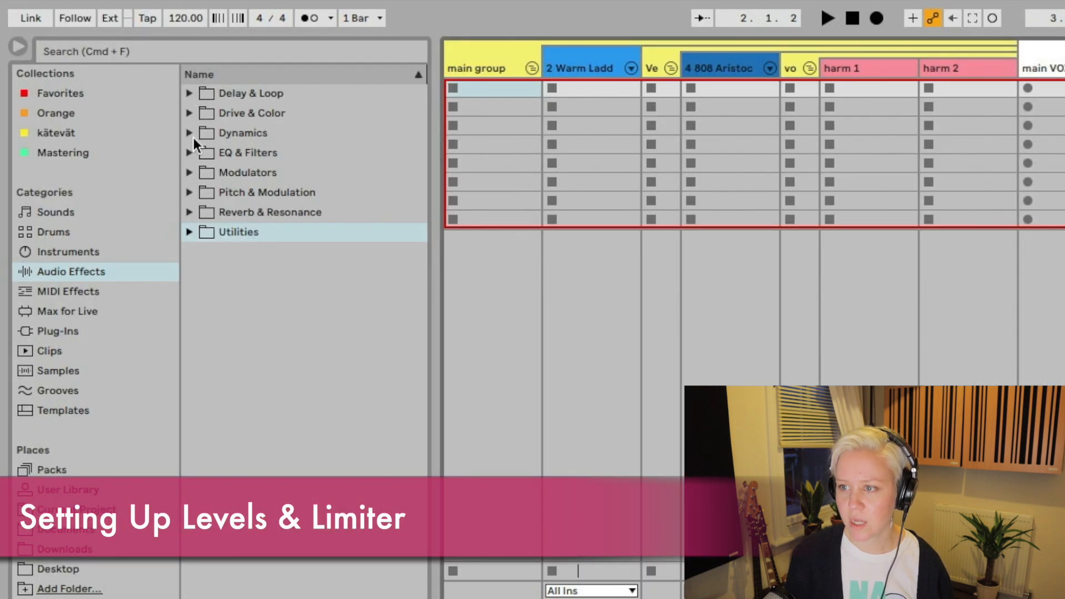
{"action": "left_click", "coordinate": [191, 136]}
{"action": "double_click", "coordinate": [237, 218]}
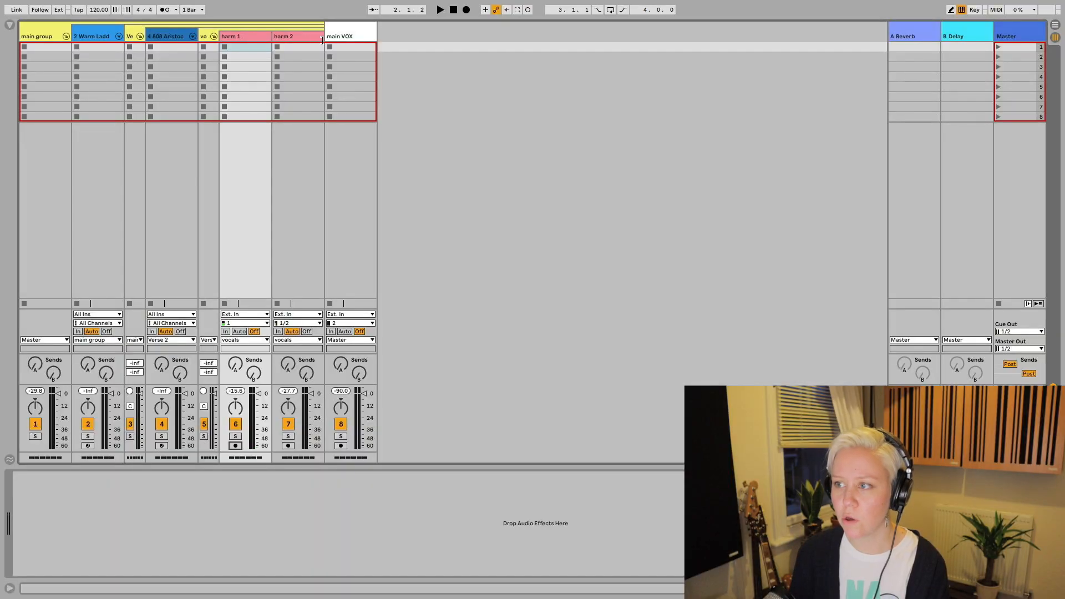
{"action": "left_click", "coordinate": [316, 42]}
{"action": "left_click", "coordinate": [241, 40]}
{"action": "left_click", "coordinate": [171, 32]}
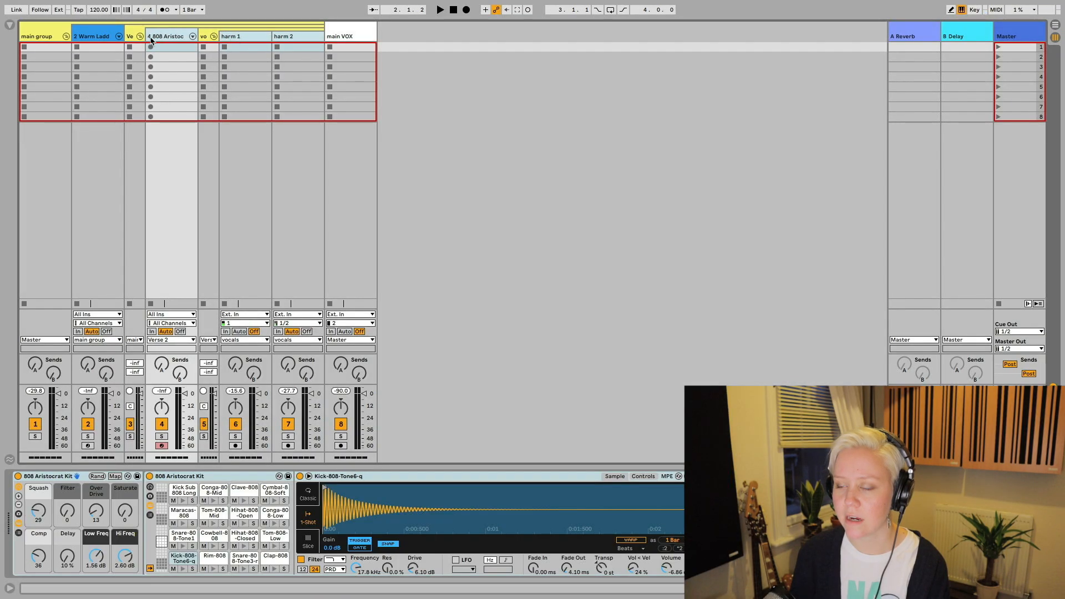
{"action": "left_click", "coordinate": [277, 47]}
{"action": "left_click", "coordinate": [236, 44]}
Step: Lower the volume of the Warm Ladder, 808 Aristoc, harm 1, harm 2 and main VOX tracks together to -4.0 dB
{"action": "left_click", "coordinate": [95, 37]}
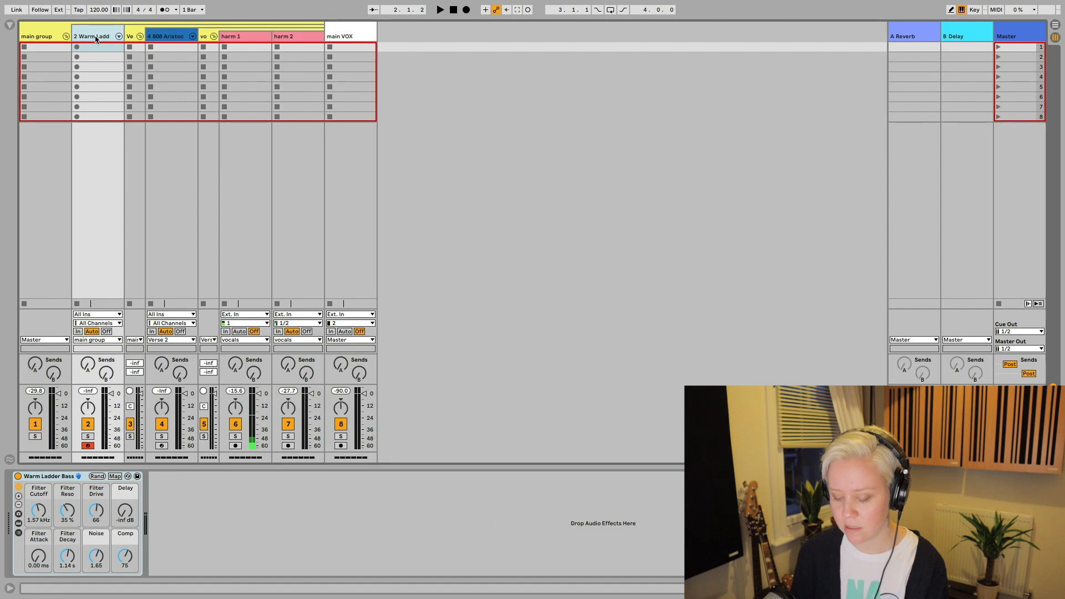
{"action": "left_click", "coordinate": [172, 40], "text": "super"}
{"action": "left_click", "coordinate": [204, 37], "text": "super"}
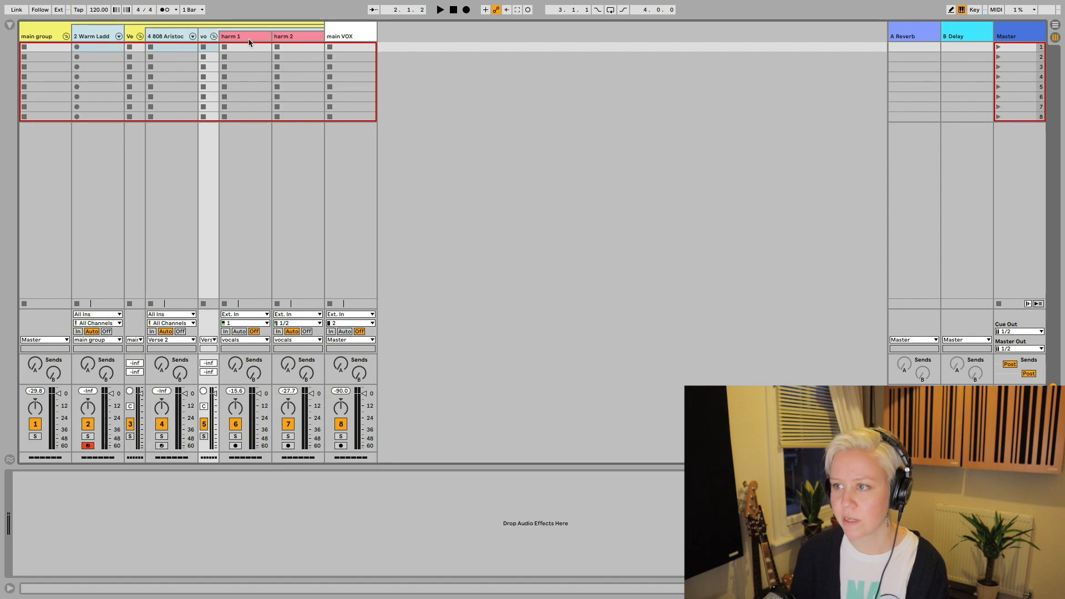
{"action": "left_click", "coordinate": [249, 40], "text": "super"}
{"action": "left_click", "coordinate": [287, 39], "text": "super"}
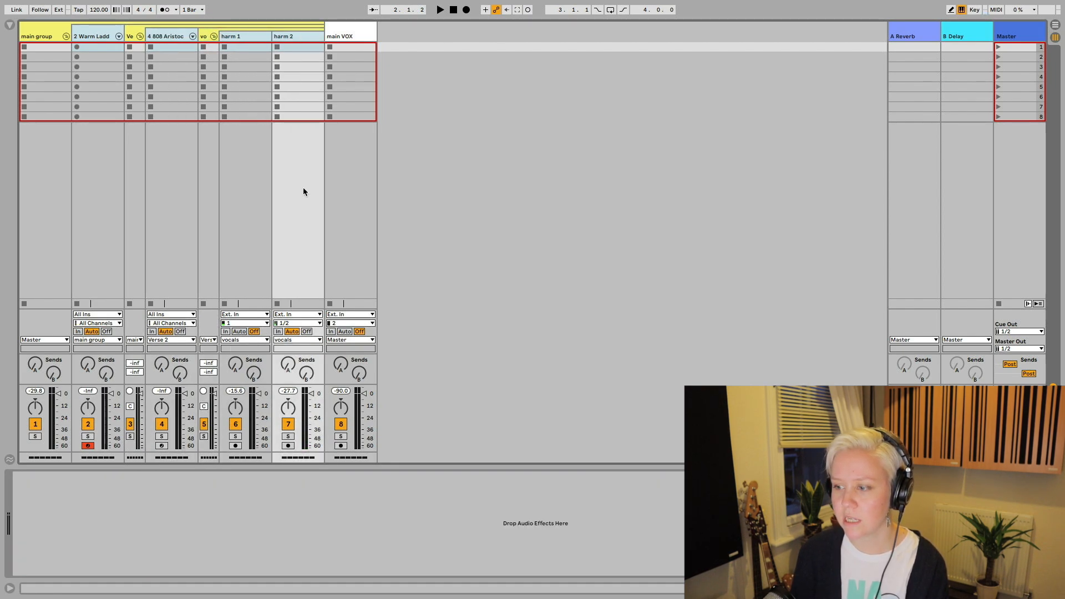
{"action": "left_click", "coordinate": [344, 36], "text": "super"}
{"action": "left_click_drag", "start_coordinate": [364, 394], "coordinate": [363, 396]}
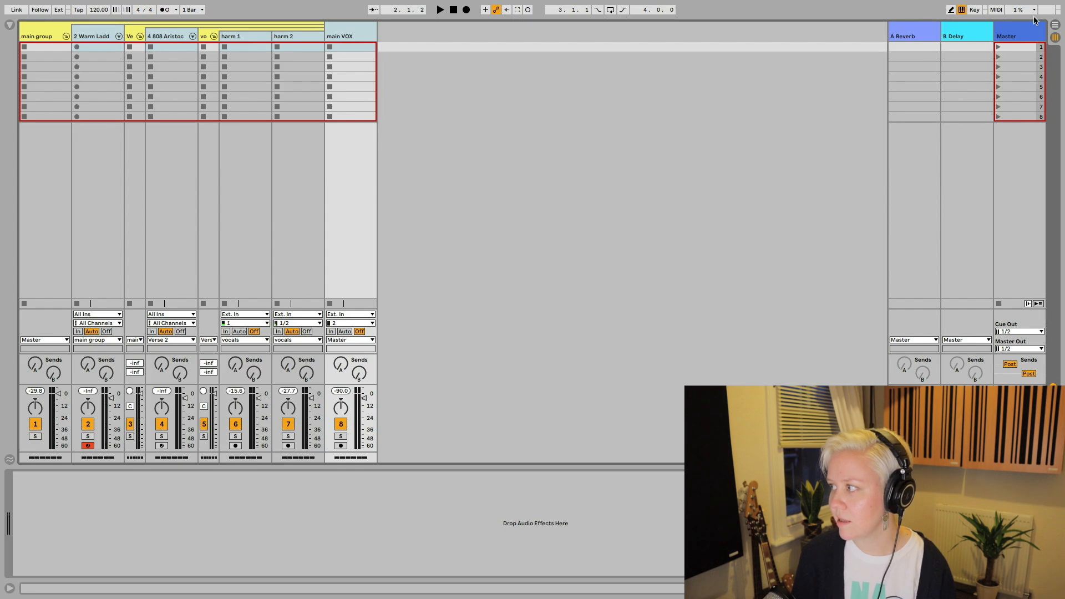
{"action": "left_click", "coordinate": [454, 312]}
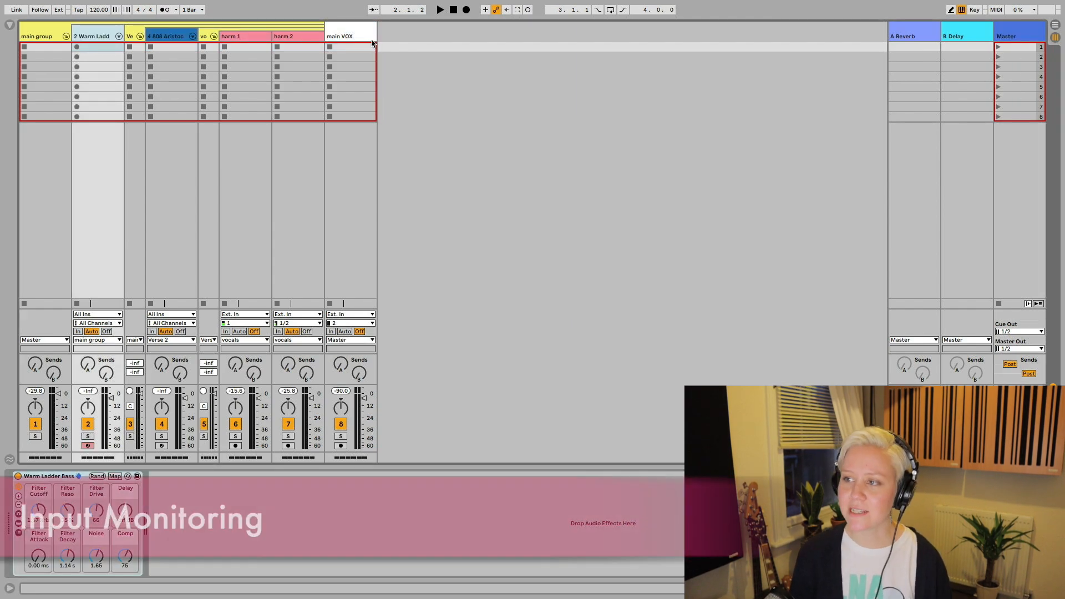
Step: Disarm the main VOX track and set its input monitoring to In
{"action": "left_click", "coordinate": [355, 36]}
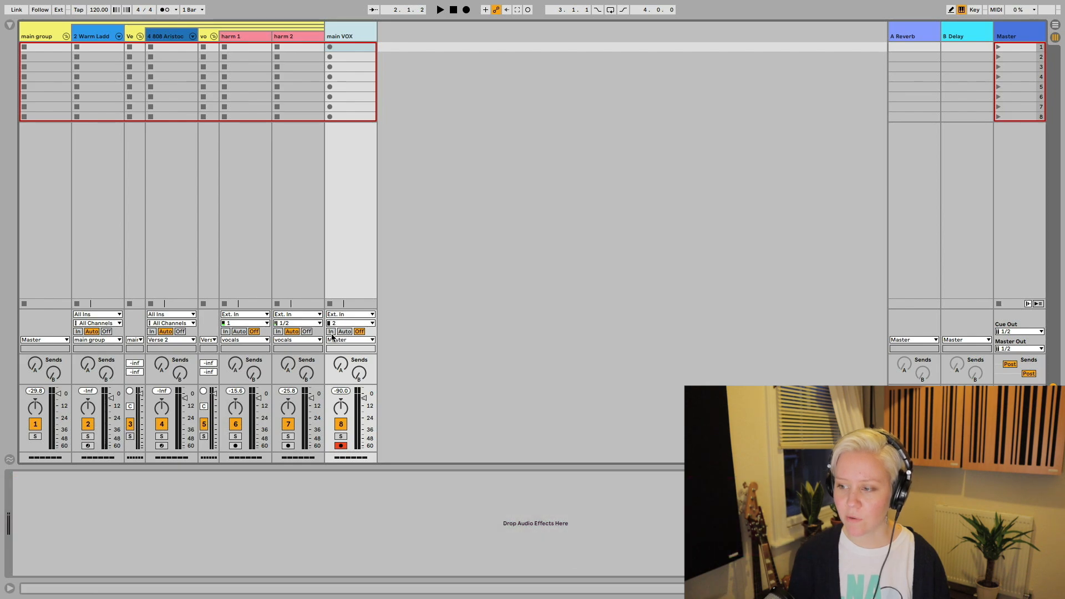
{"action": "left_click", "coordinate": [341, 445]}
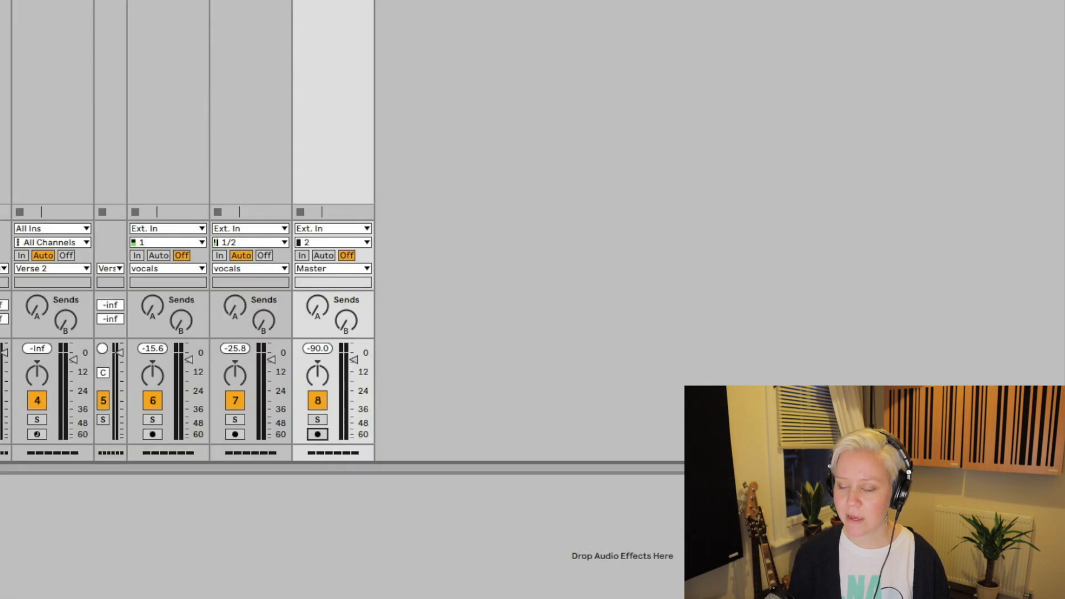
{"action": "left_click", "coordinate": [303, 257]}
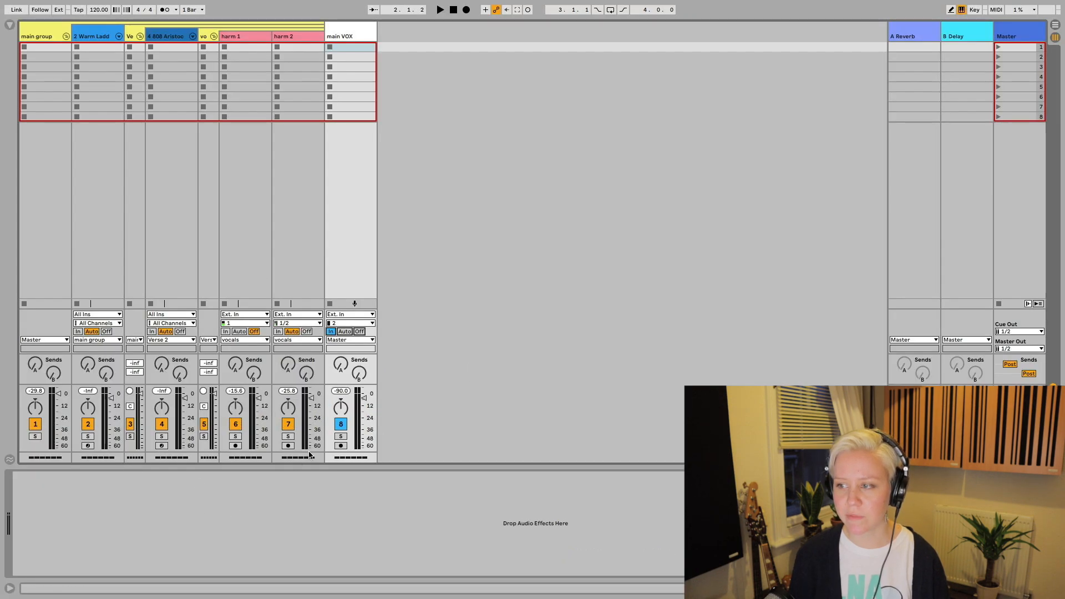
Step: Arm the main VOX track for recording and set its external input channel to 2
{"action": "left_click", "coordinate": [355, 39]}
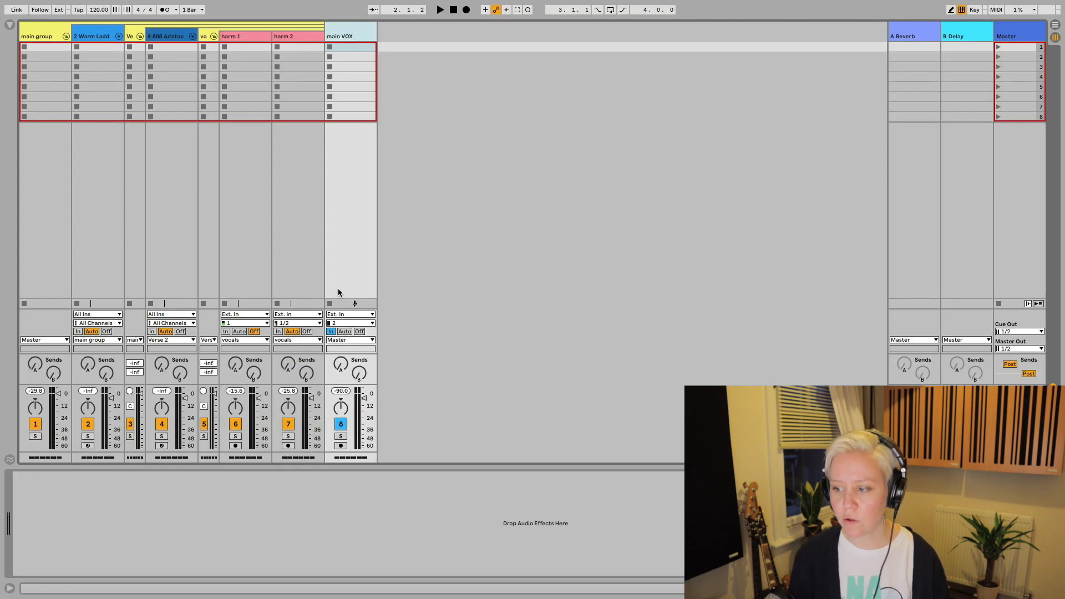
{"action": "left_click", "coordinate": [341, 446]}
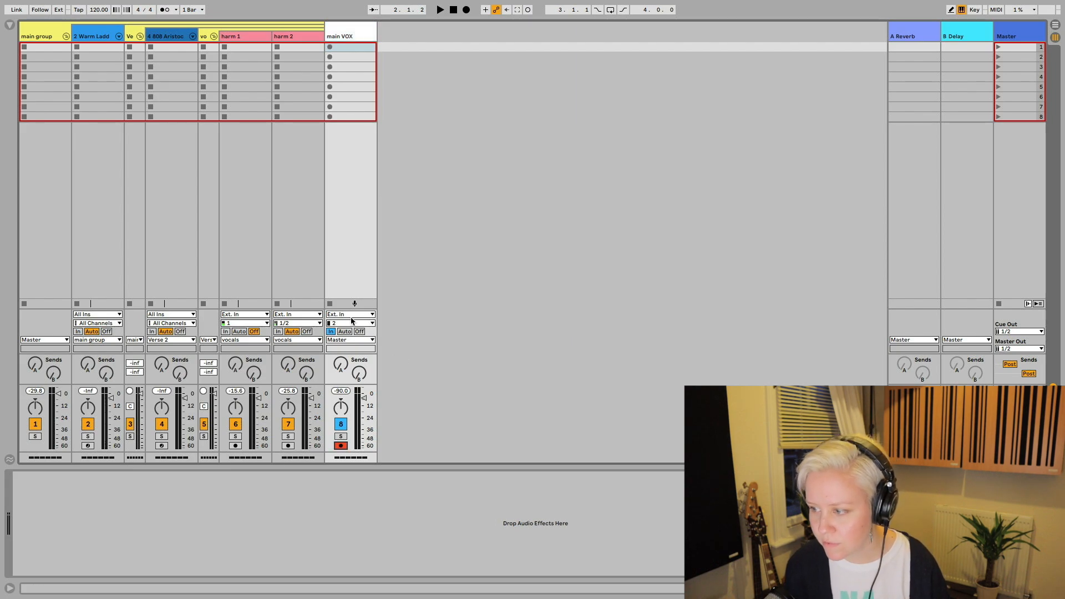
{"action": "left_click", "coordinate": [351, 323]}
{"action": "left_click", "coordinate": [345, 340]}
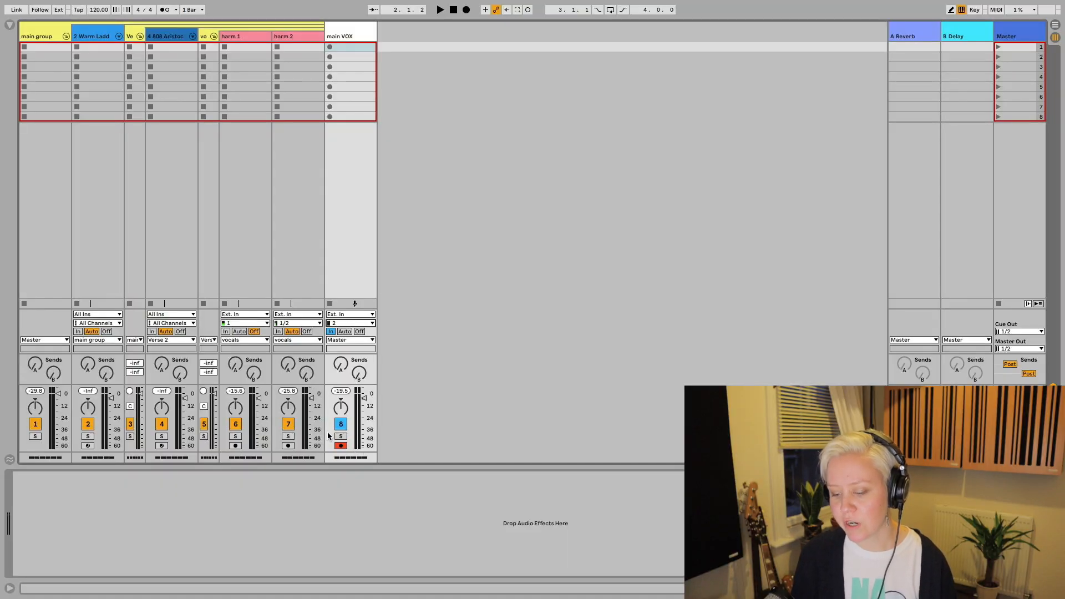
Step: Switch between Session View and Arrangement View to compare the two layouts
{"action": "key", "text": "Tab"}
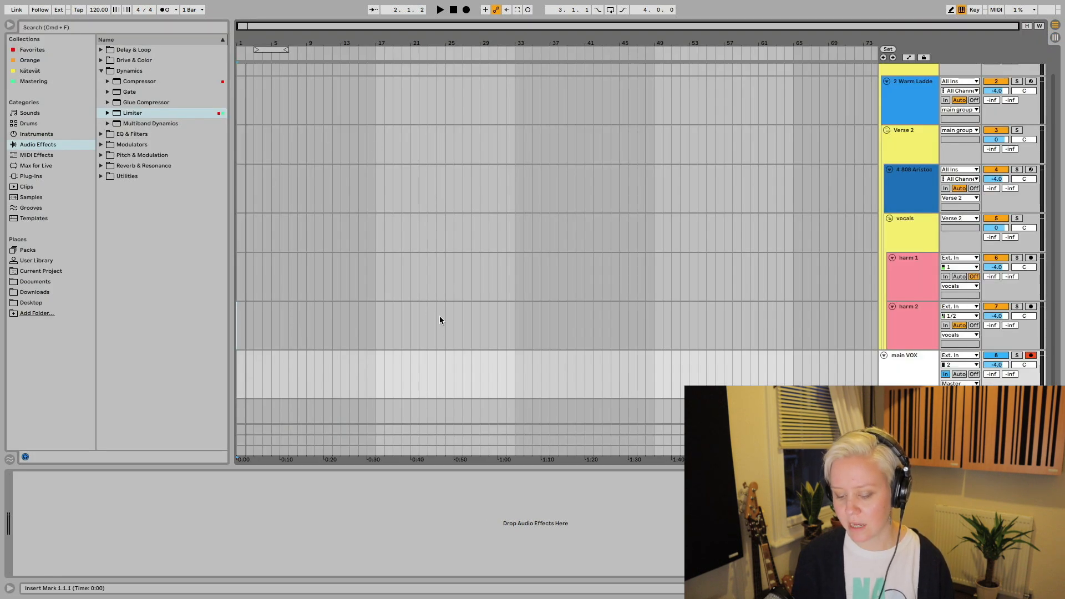
{"action": "key", "text": "Tab"}
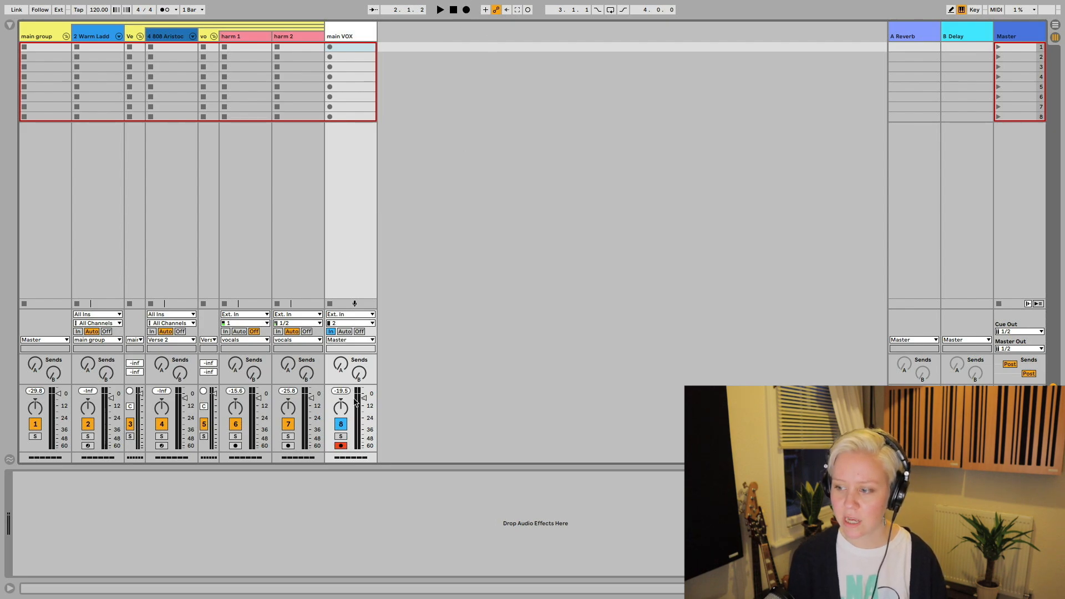
{"action": "key", "text": "Tab"}
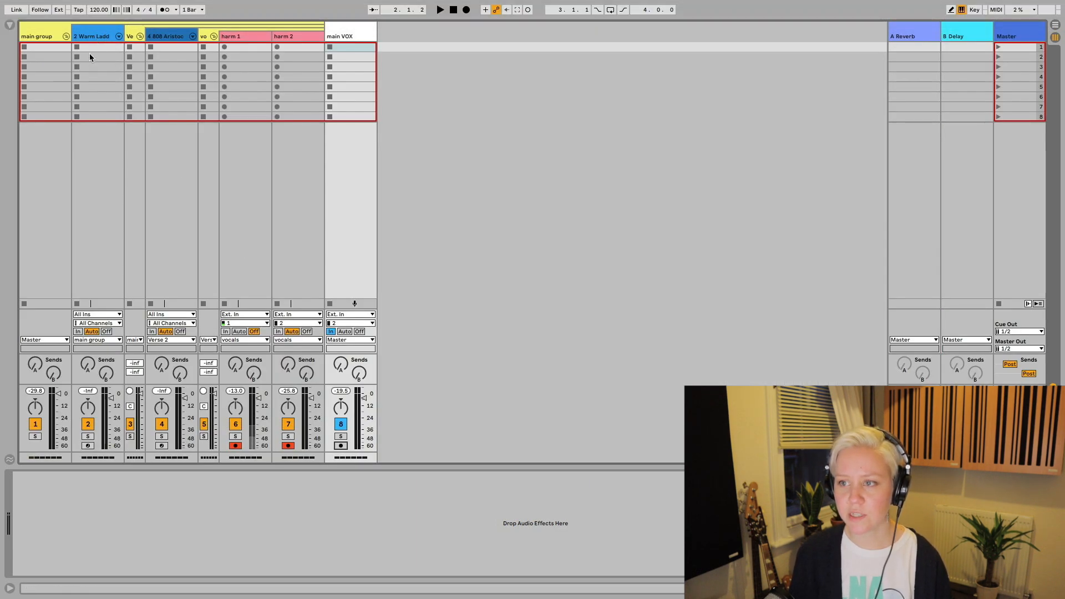
Step: Select the Warm Ladder, 808 Aristoc, harm 1 and harm 2 tracks in turn to check their record-arm behaviour
{"action": "left_click", "coordinate": [98, 35]}
{"action": "left_click", "coordinate": [161, 37]}
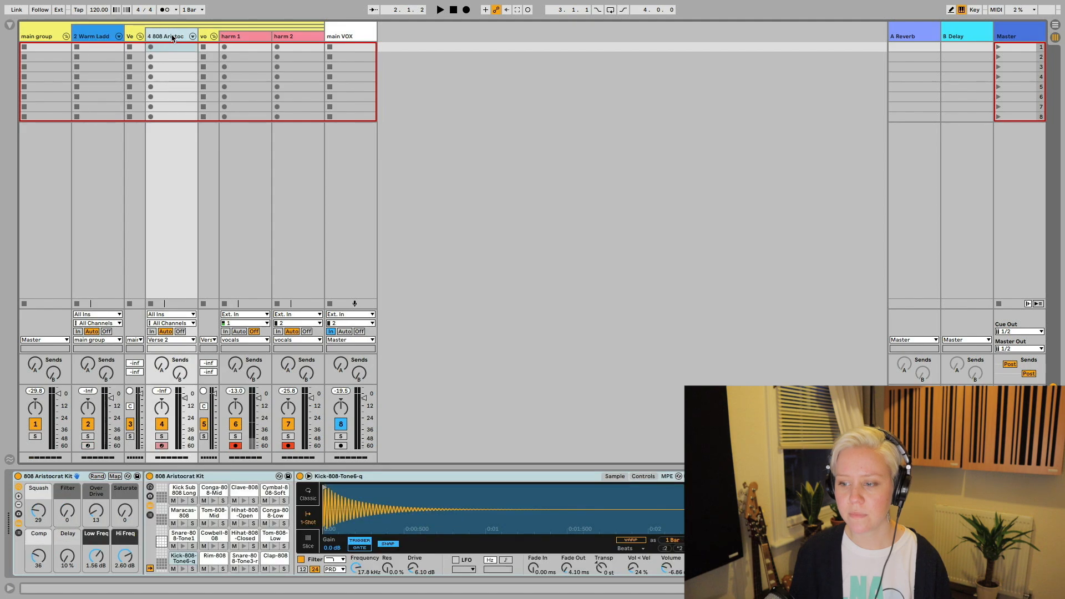
{"action": "left_click", "coordinate": [245, 37]}
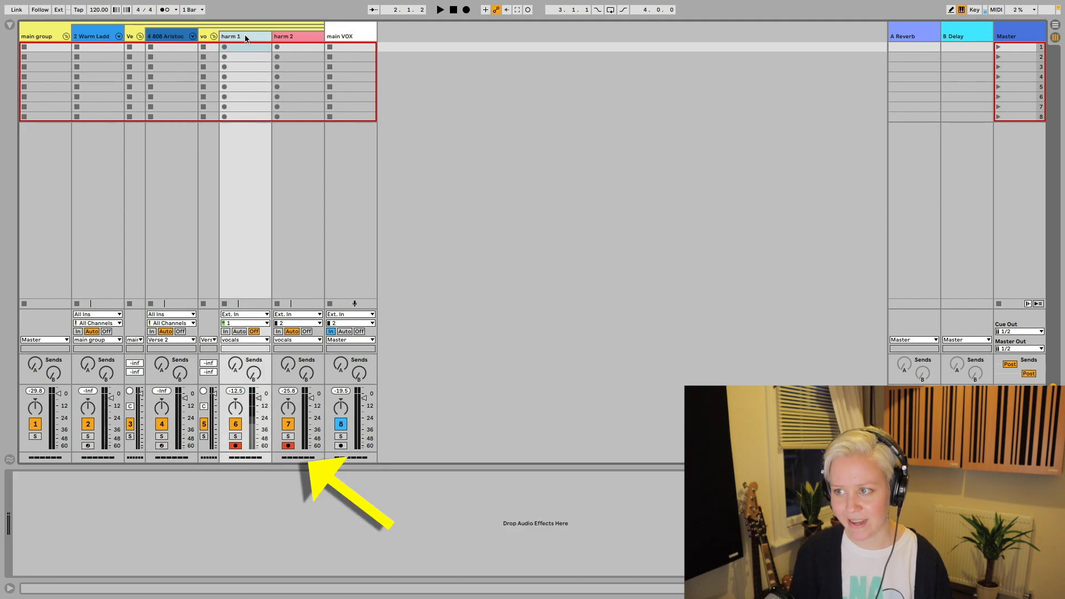
{"action": "left_click", "coordinate": [309, 38]}
{"action": "left_click", "coordinate": [258, 39]}
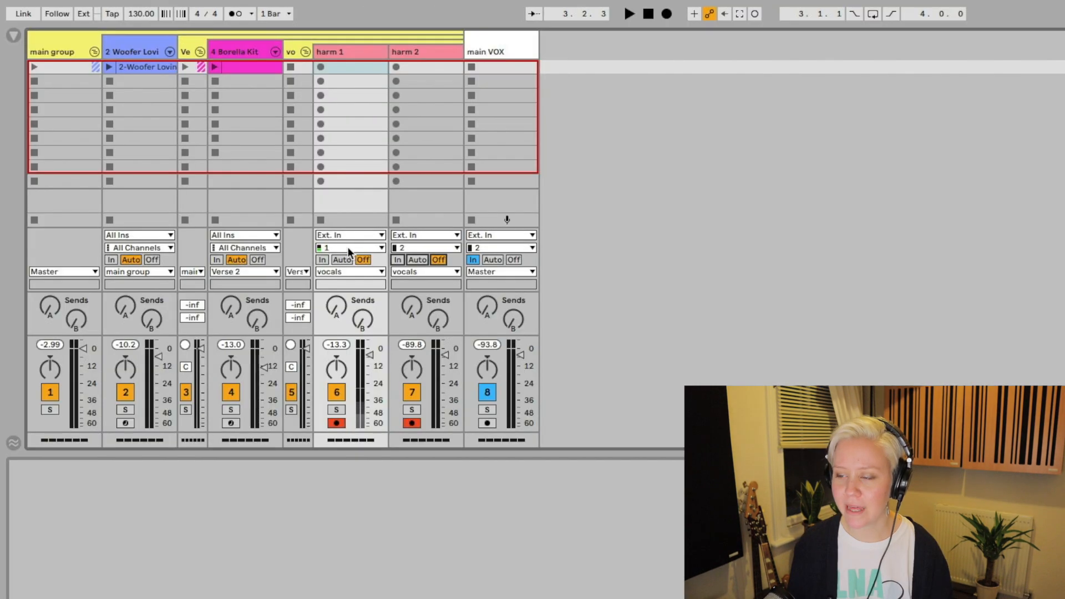
Step: Set the external input channel of harm 1 to 1 and of harm 2 to 2
{"action": "left_click", "coordinate": [344, 249]}
{"action": "left_click", "coordinate": [344, 273]}
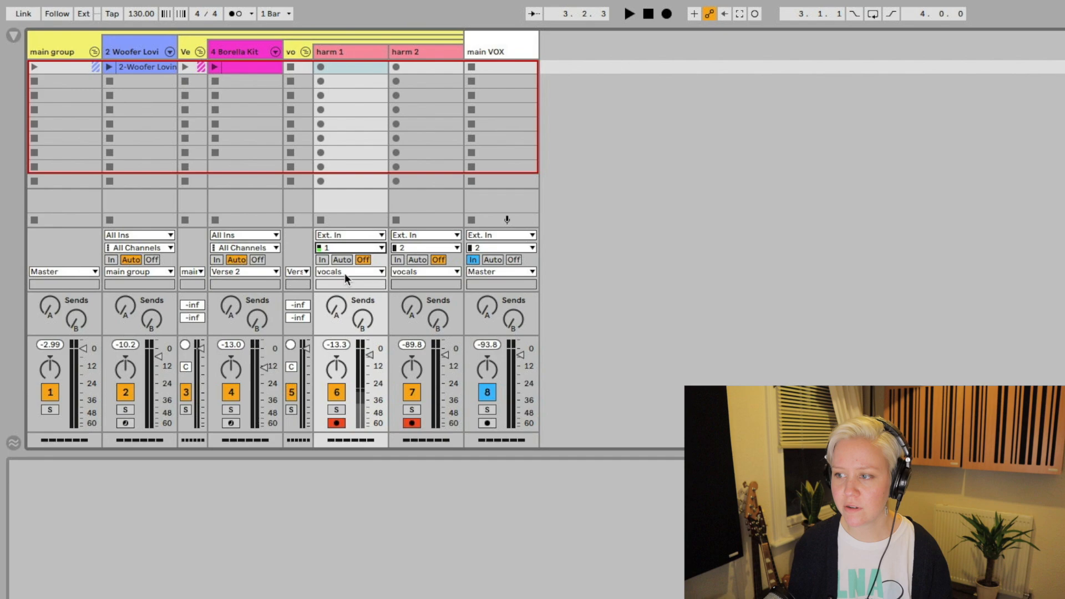
{"action": "left_click", "coordinate": [409, 248]}
{"action": "left_click", "coordinate": [407, 273]}
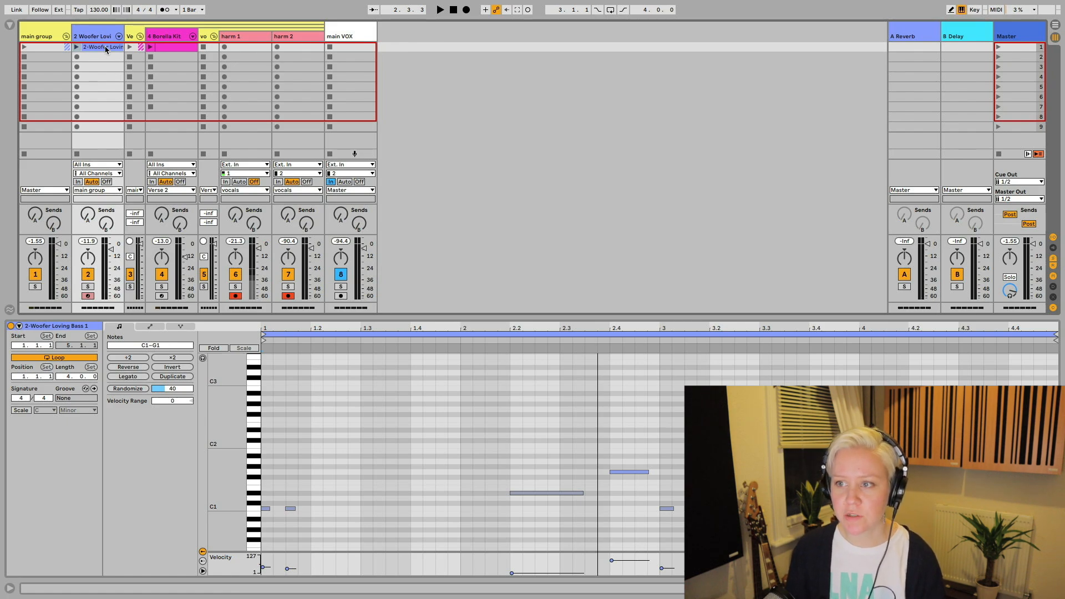
Step: Open the Borella Kit drum clip, play it and stop playback, and launch the Woofer Loving Bass clip
{"action": "left_click", "coordinate": [167, 48]}
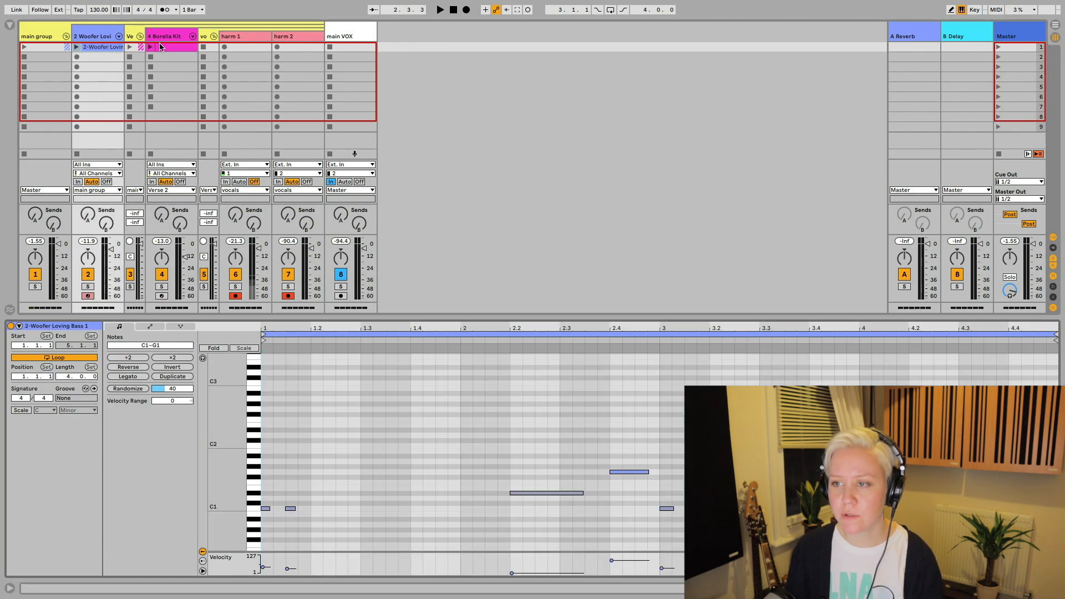
{"action": "left_click", "coordinate": [175, 49]}
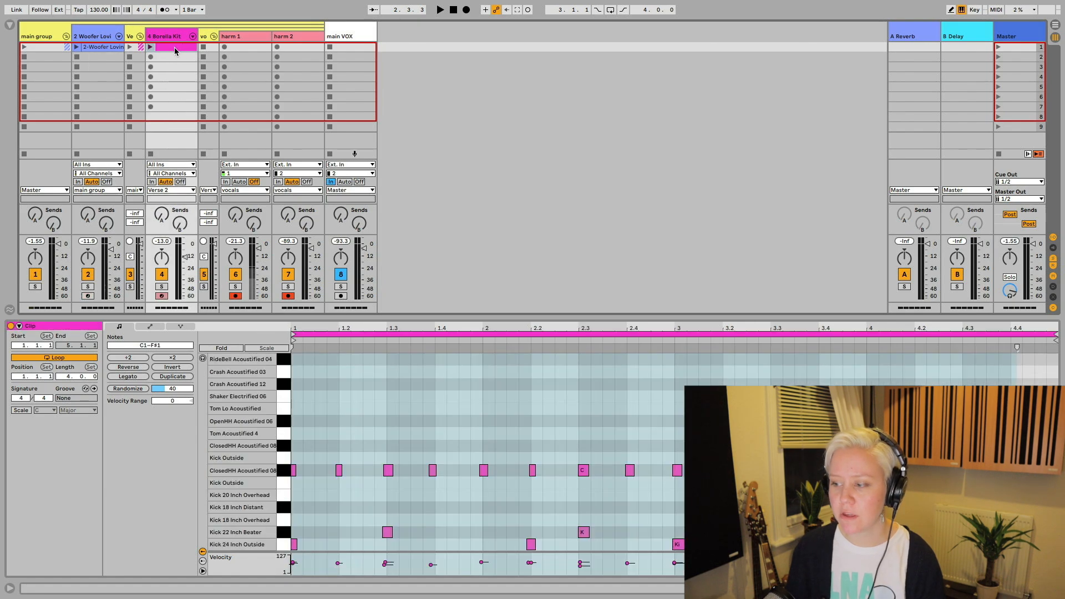
{"action": "left_click", "coordinate": [150, 48]}
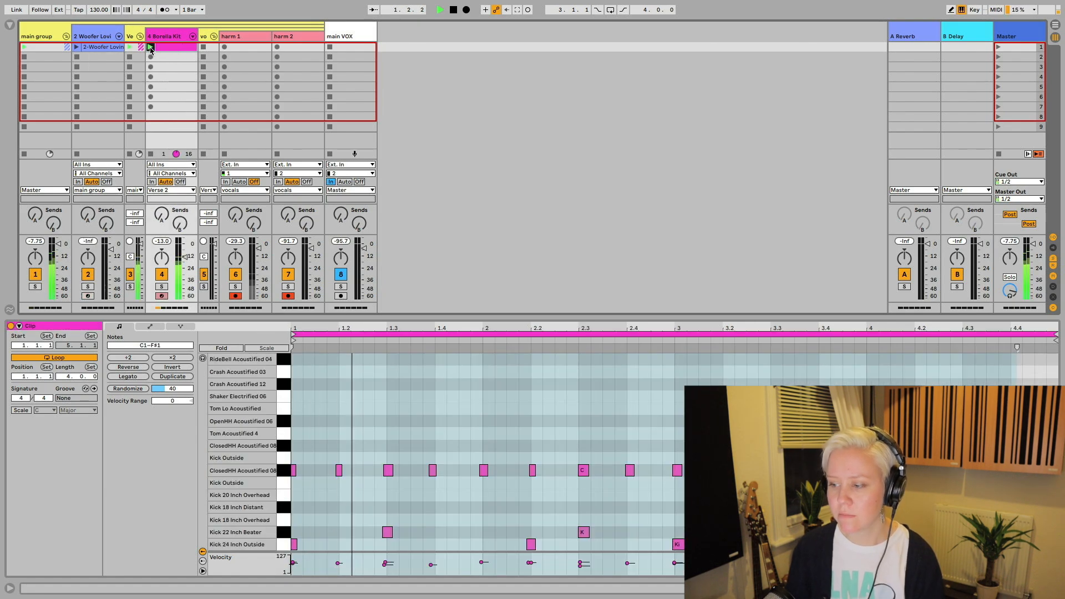
{"action": "key", "text": "space"}
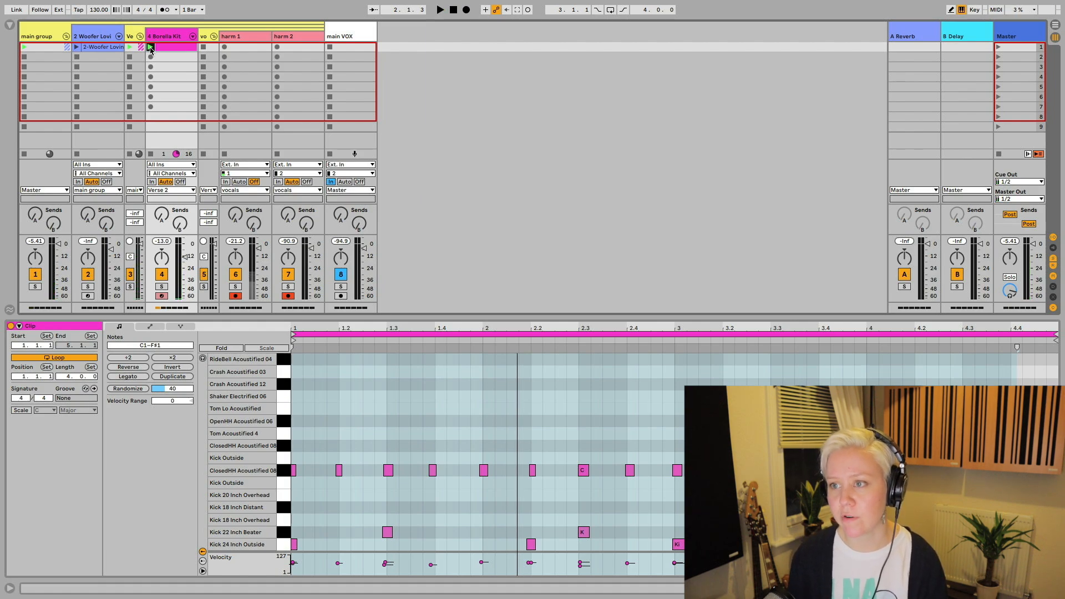
{"action": "left_click", "coordinate": [77, 48]}
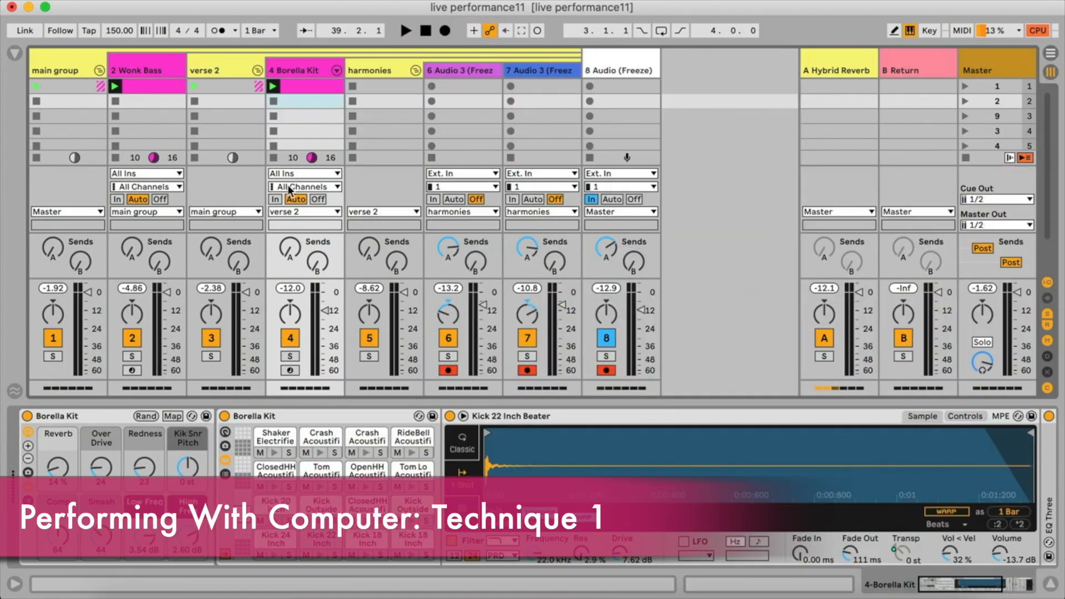
Step: Stop all clips in the live performance11 set
{"action": "left_click", "coordinate": [963, 159]}
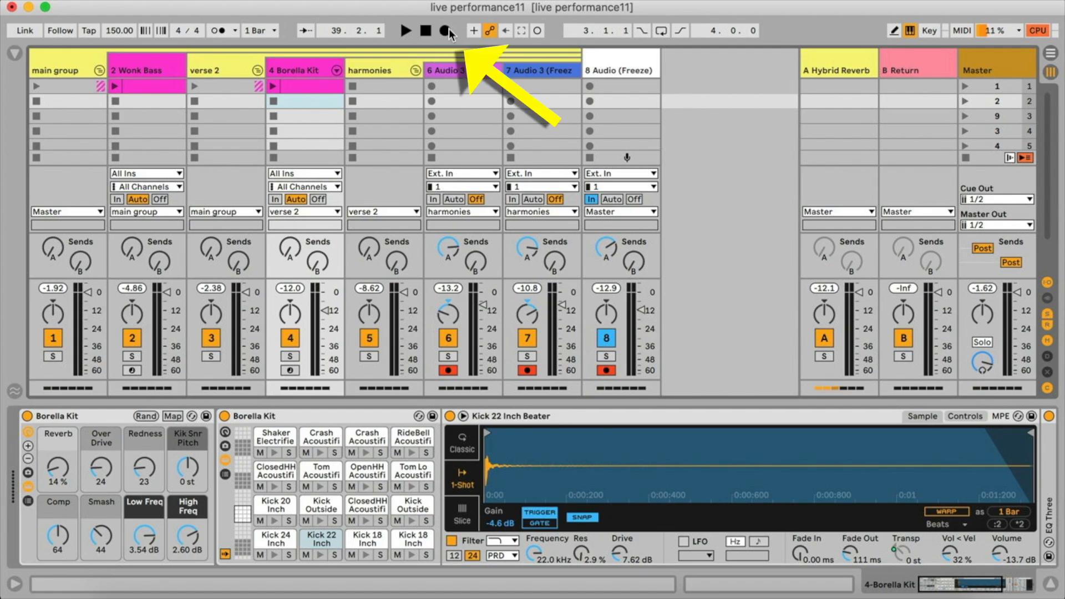
Step: Start arrangement recording and launch the Borella Kit drum clip followed by the Wonk Bass clip
{"action": "left_click", "coordinate": [447, 30]}
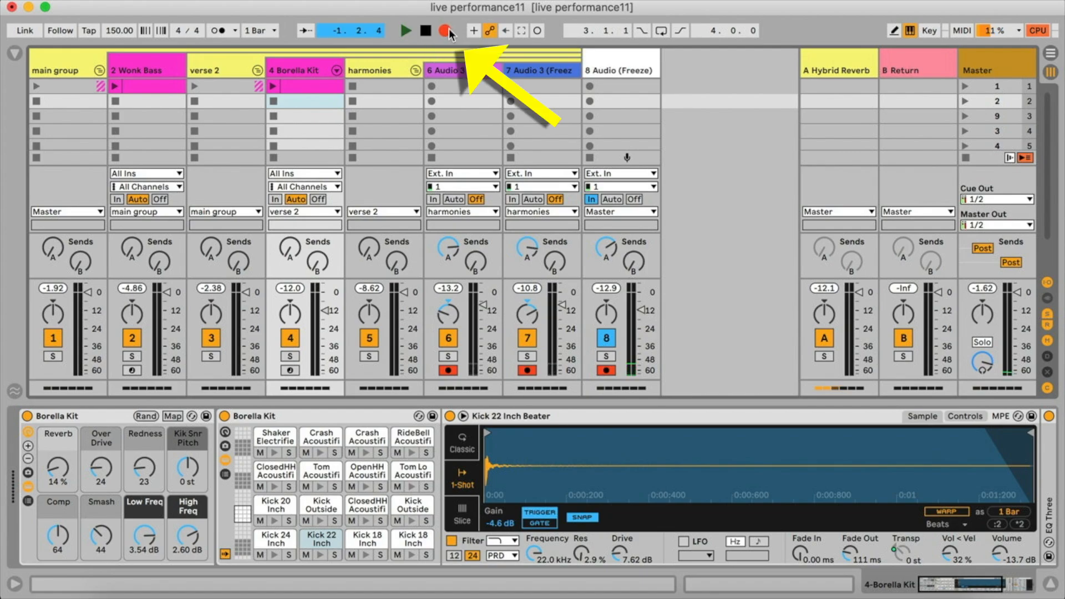
{"action": "left_click", "coordinate": [271, 87]}
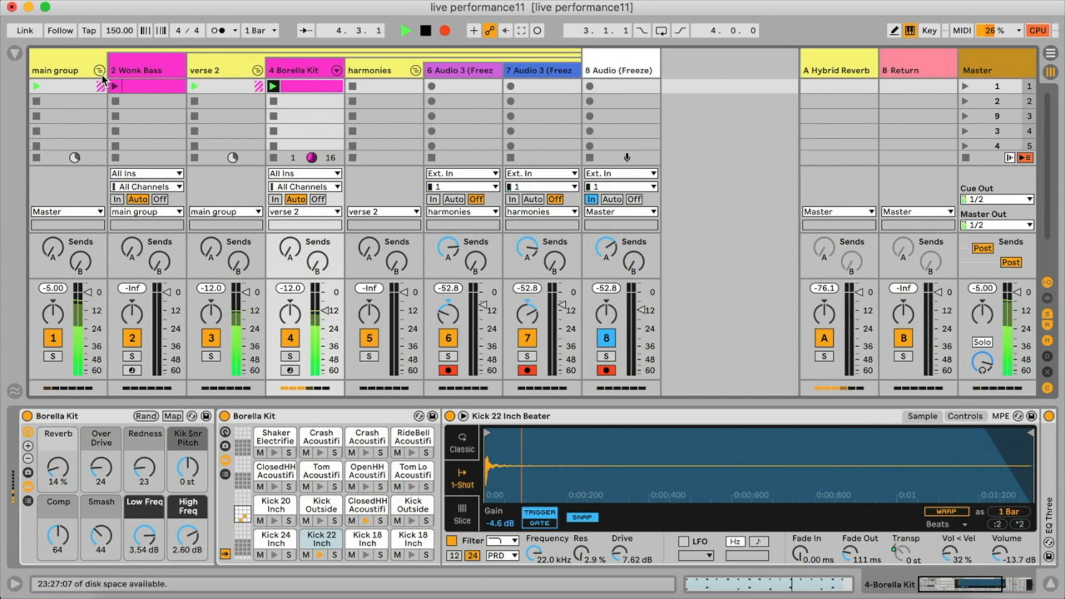
{"action": "left_click", "coordinate": [115, 86]}
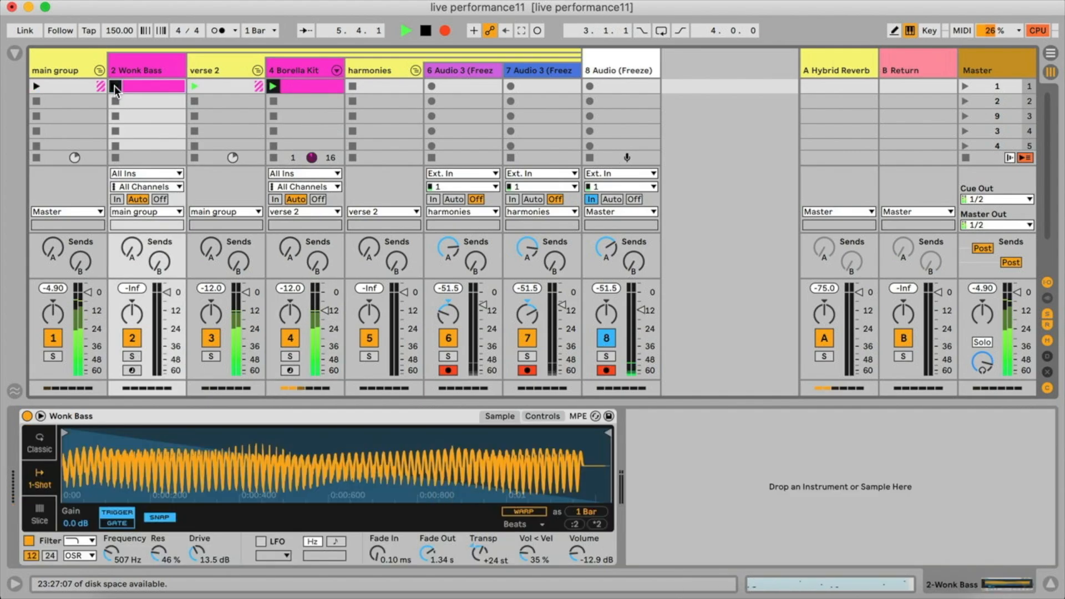
Step: Record vocal loops into the first slots of the 6 Audio 3 and 7 Audio 3 harmony tracks and set them looping
{"action": "left_click", "coordinate": [462, 66]}
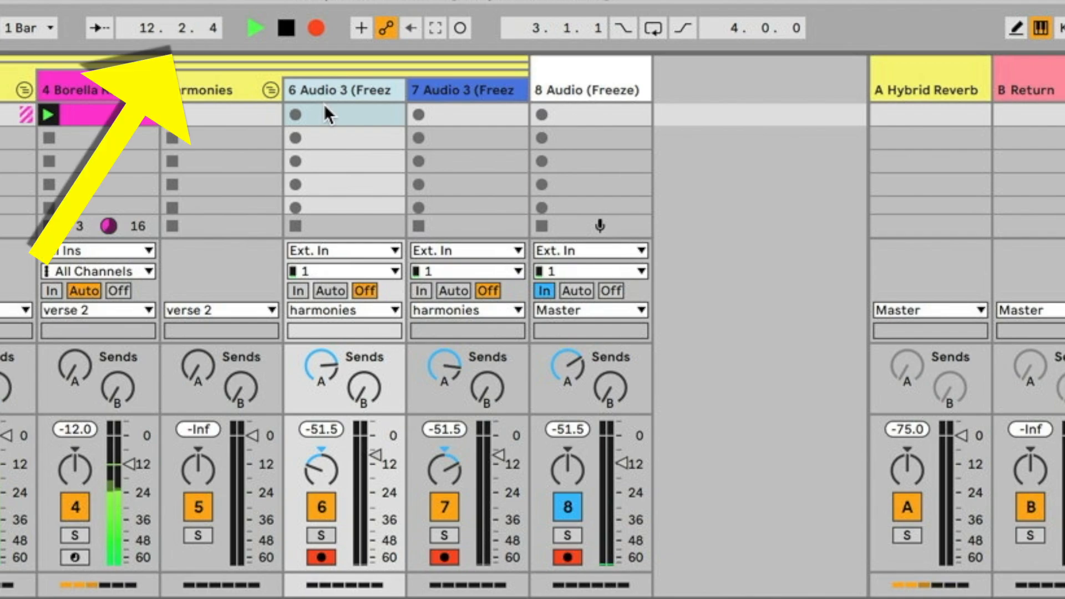
{"action": "left_click", "coordinate": [297, 115]}
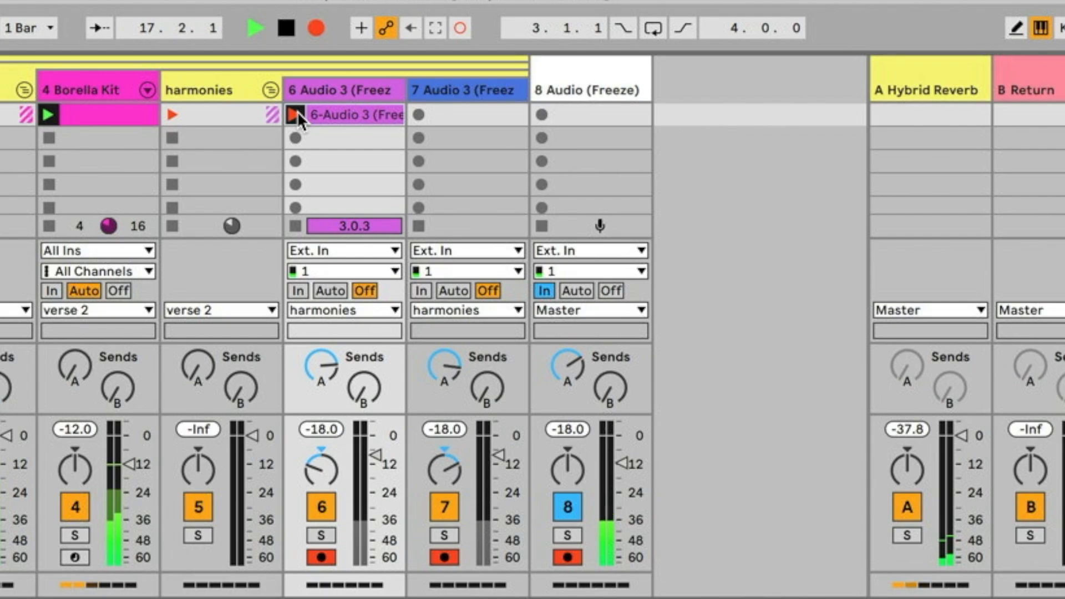
{"action": "left_click", "coordinate": [418, 114]}
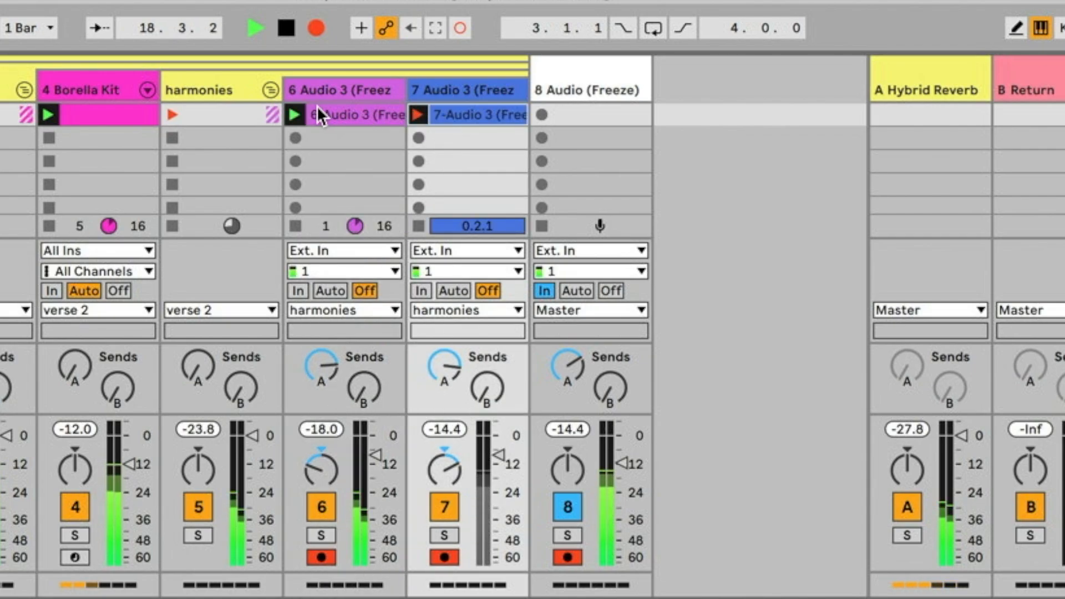
{"action": "left_click", "coordinate": [419, 115]}
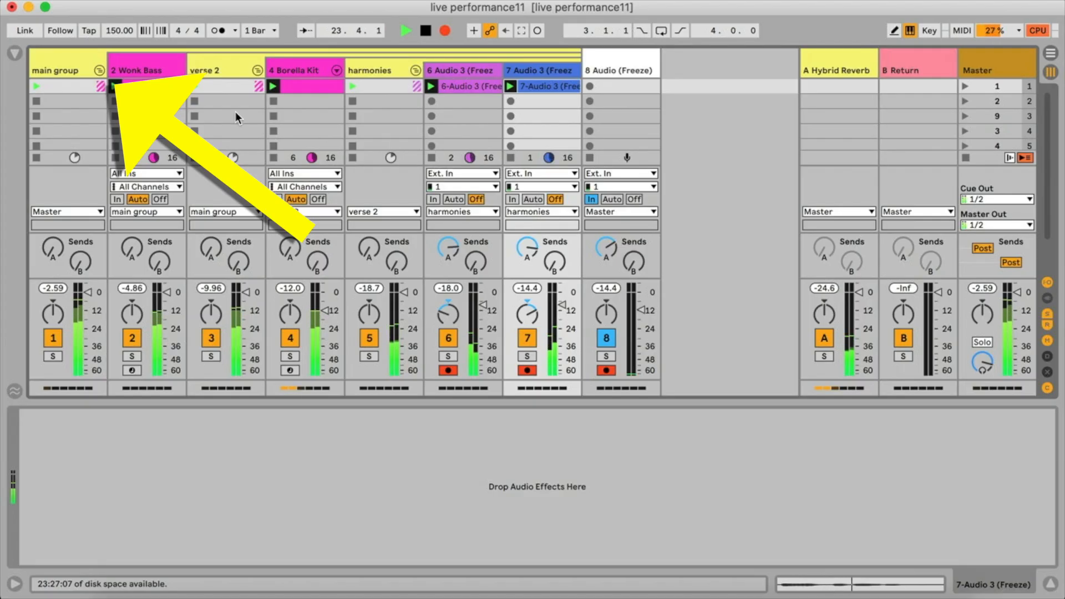
Step: Sweep the main group's Freq Shft macro down to 0 and back up to 127 while recording
{"action": "left_click", "coordinate": [75, 74]}
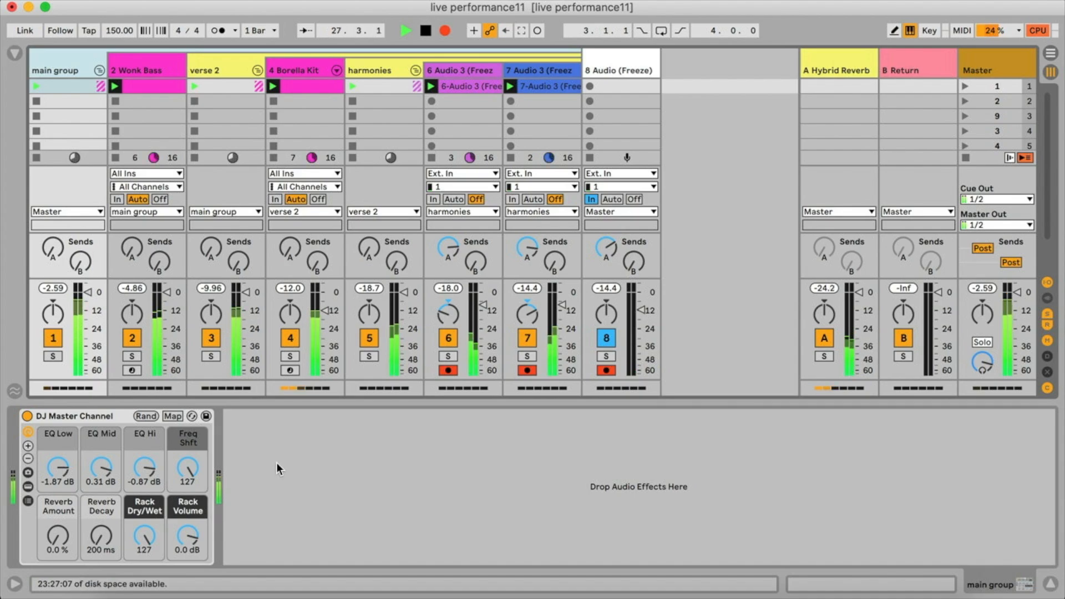
{"action": "left_click_drag", "start_coordinate": [195, 471], "coordinate": [195, 546]}
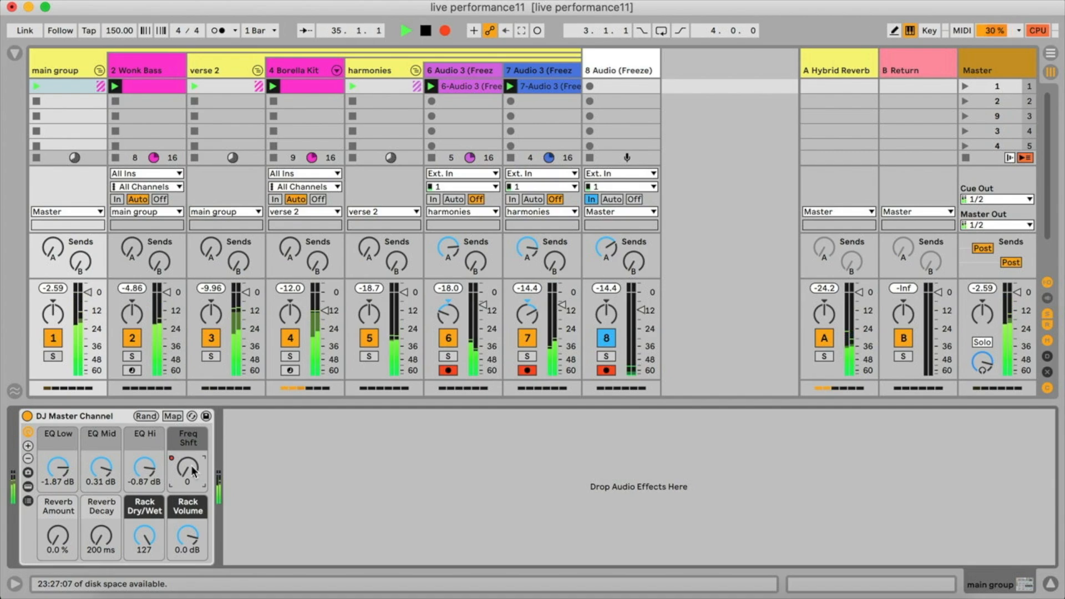
{"action": "left_click_drag", "start_coordinate": [187, 467], "coordinate": [187, 411]}
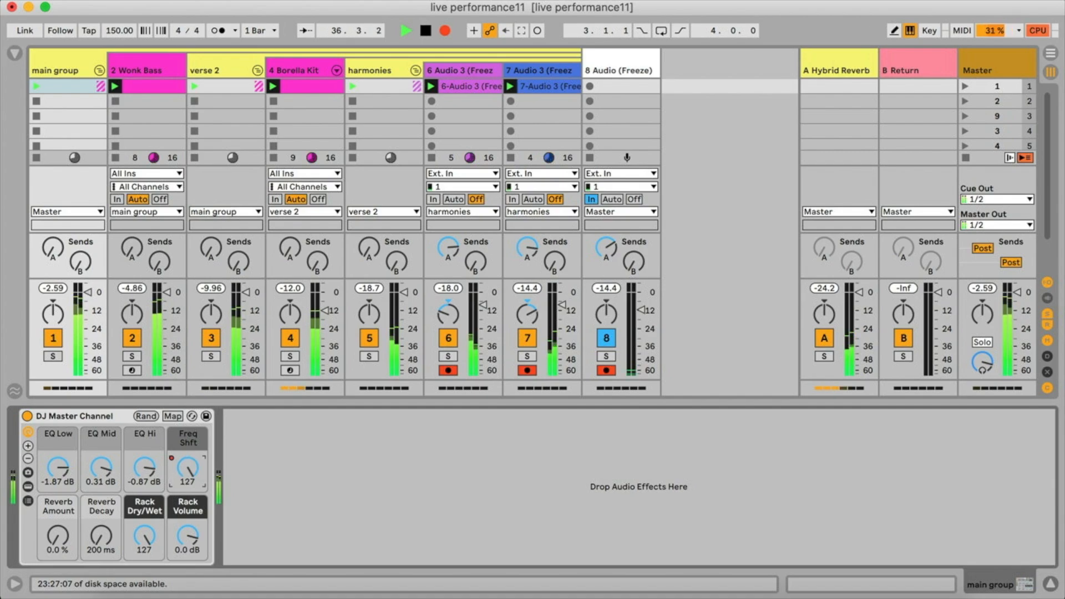
Step: Mute and unmute the verse 2 group, and solo the harmonies group
{"action": "left_click", "coordinate": [211, 338]}
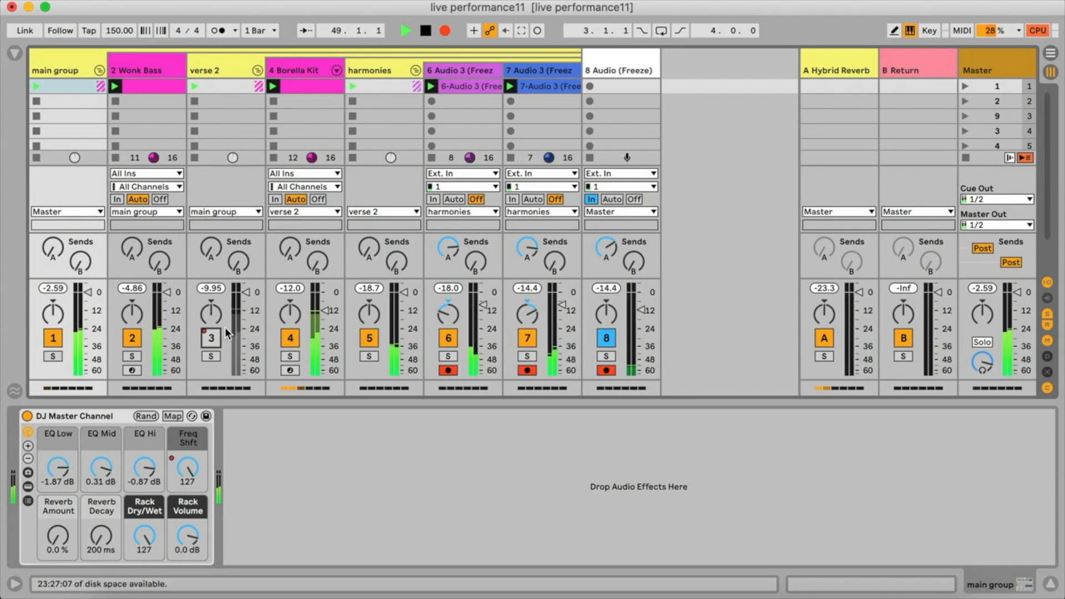
{"action": "left_click", "coordinate": [211, 337]}
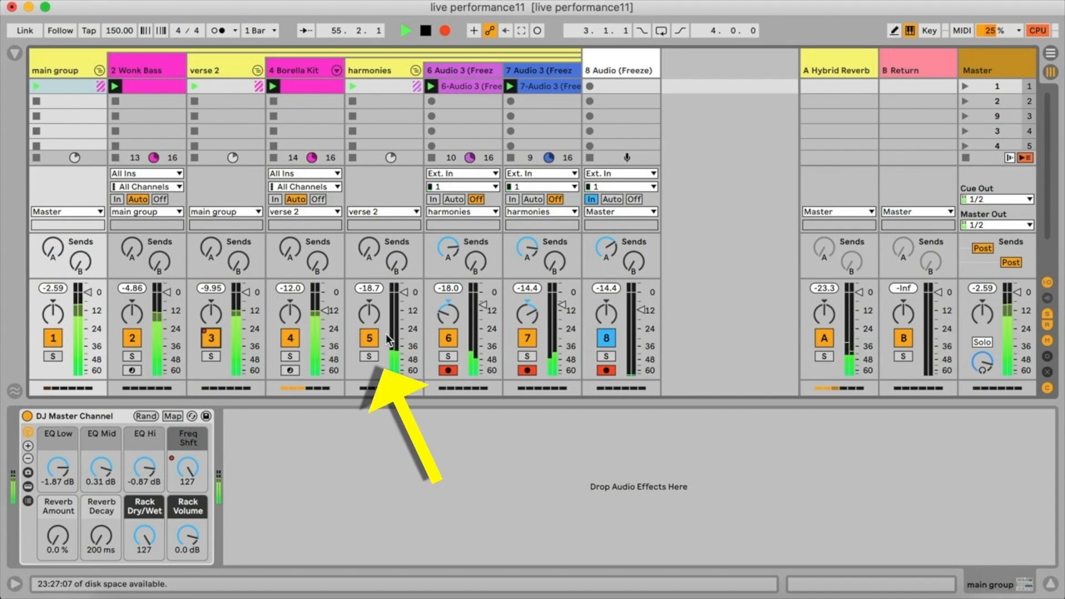
{"action": "left_click", "coordinate": [370, 358]}
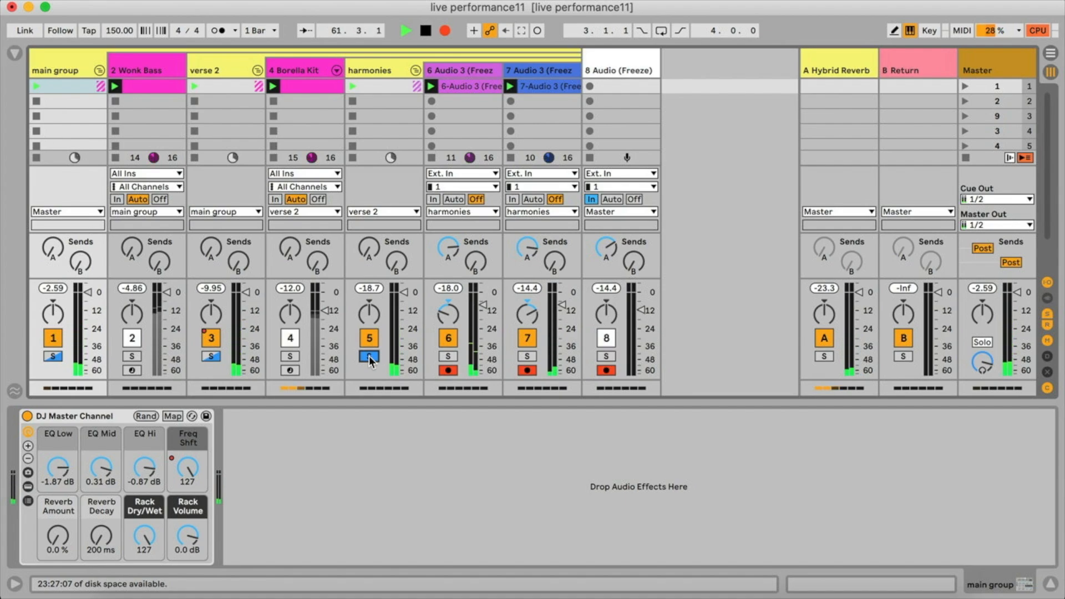
Step: Stop the performance, switch to the arrangement view and return all tracks to arrangement playback
{"action": "key", "text": "space"}
{"action": "key", "text": "Tab"}
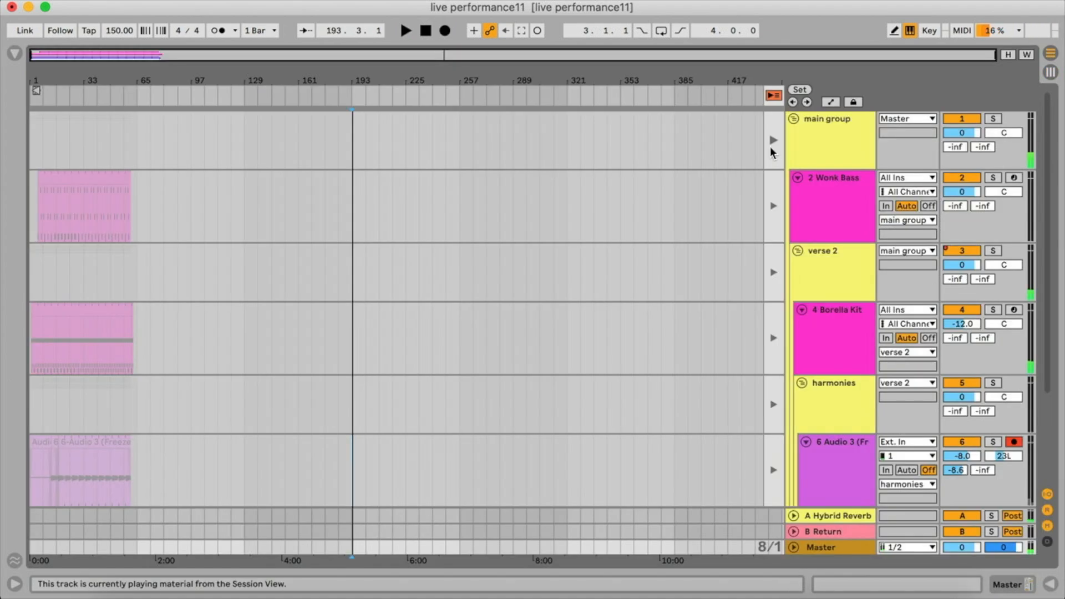
{"action": "left_click", "coordinate": [774, 98]}
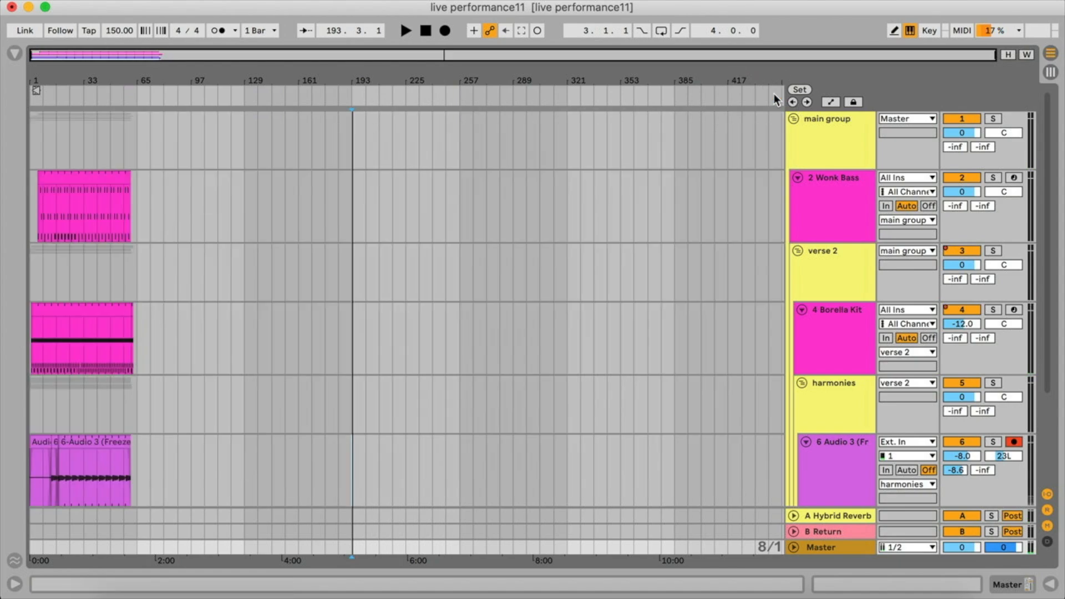
Step: Look over the recorded arrangement clips and set the monitoring of the 8 Audio (Freeze) track to Auto
{"action": "scroll", "coordinate": [125, 256], "scroll_direction": "up", "scroll_amount": 5}
{"action": "scroll", "coordinate": [125, 255], "scroll_direction": "left", "scroll_amount": 4}
{"action": "scroll", "coordinate": [125, 255], "scroll_direction": "down", "scroll_amount": 2}
{"action": "scroll", "coordinate": [125, 255], "scroll_direction": "down", "scroll_amount": 3}
{"action": "scroll", "coordinate": [126, 255], "scroll_direction": "left", "scroll_amount": 1}
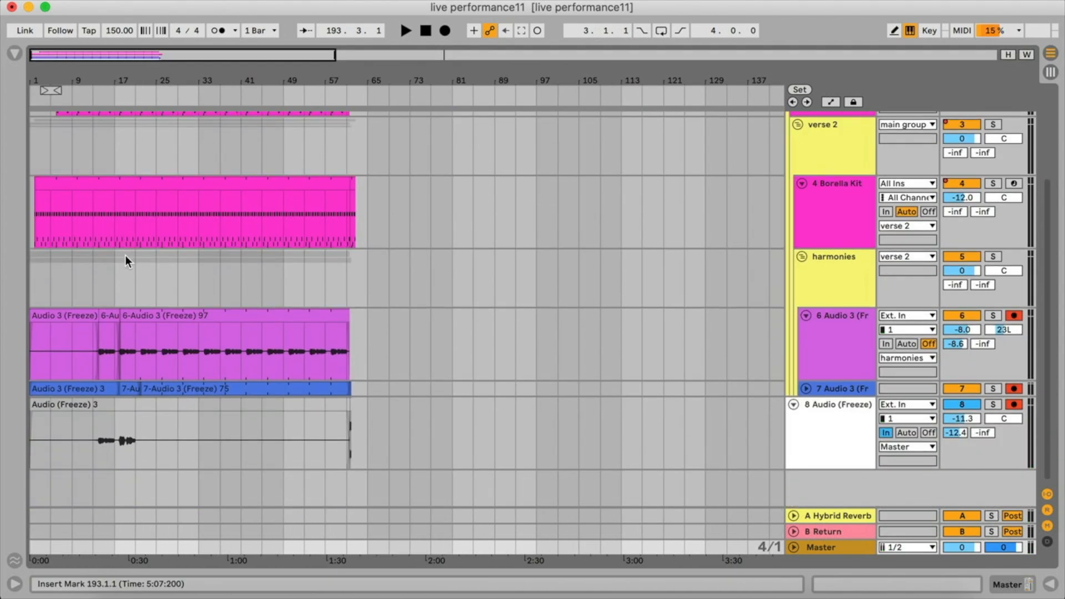
{"action": "left_click", "coordinate": [907, 435]}
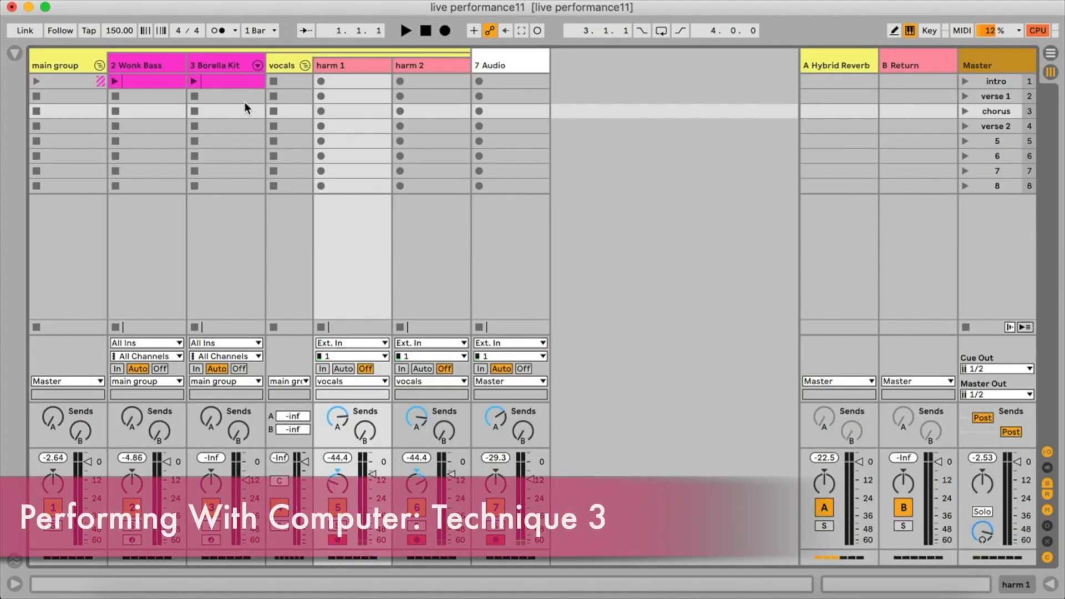
Step: Place the Wonk Bass clip in verse 1, chorus and verse 2, and duplicate the Borella Kit clip into verse 1 and chorus
{"action": "left_click_drag", "start_coordinate": [159, 83], "coordinate": [159, 98]}
{"action": "left_click_drag", "start_coordinate": [224, 79], "coordinate": [223, 94]}
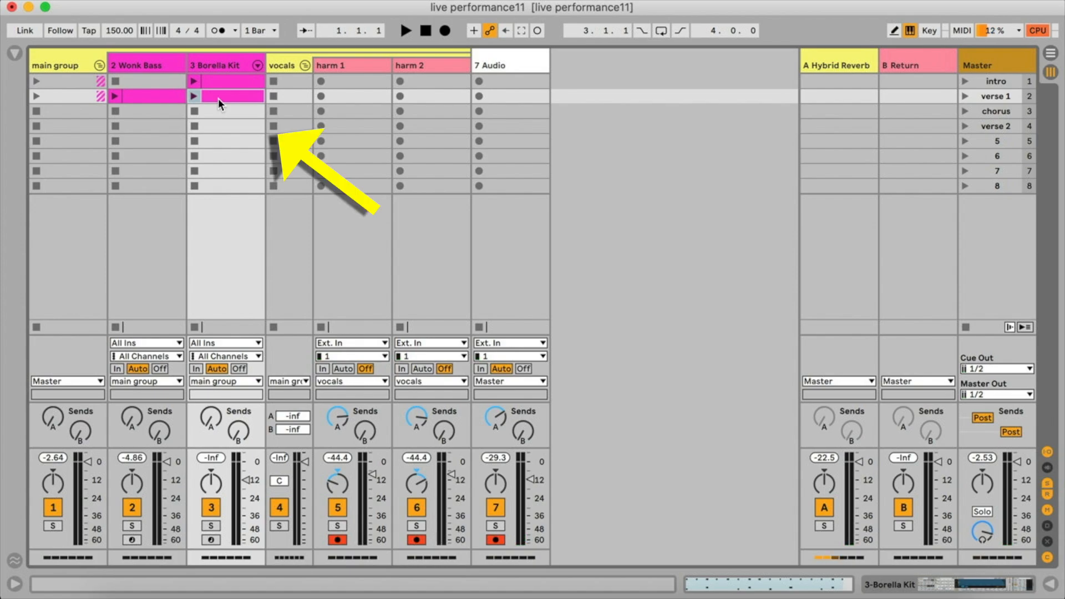
{"action": "left_click_drag", "start_coordinate": [218, 98], "coordinate": [218, 114]}
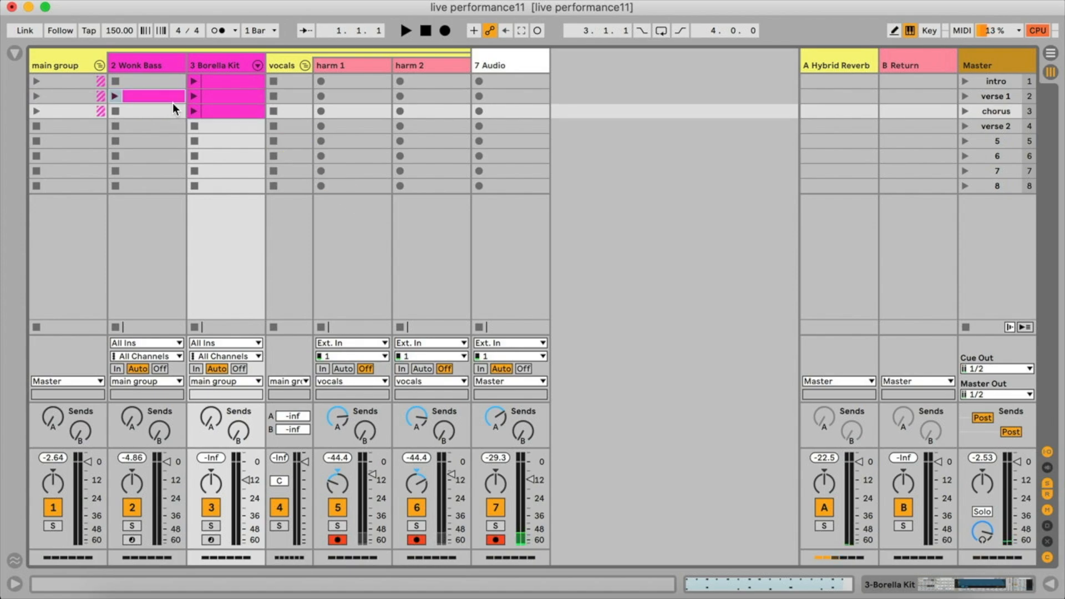
{"action": "left_click_drag", "start_coordinate": [161, 92], "coordinate": [161, 127]}
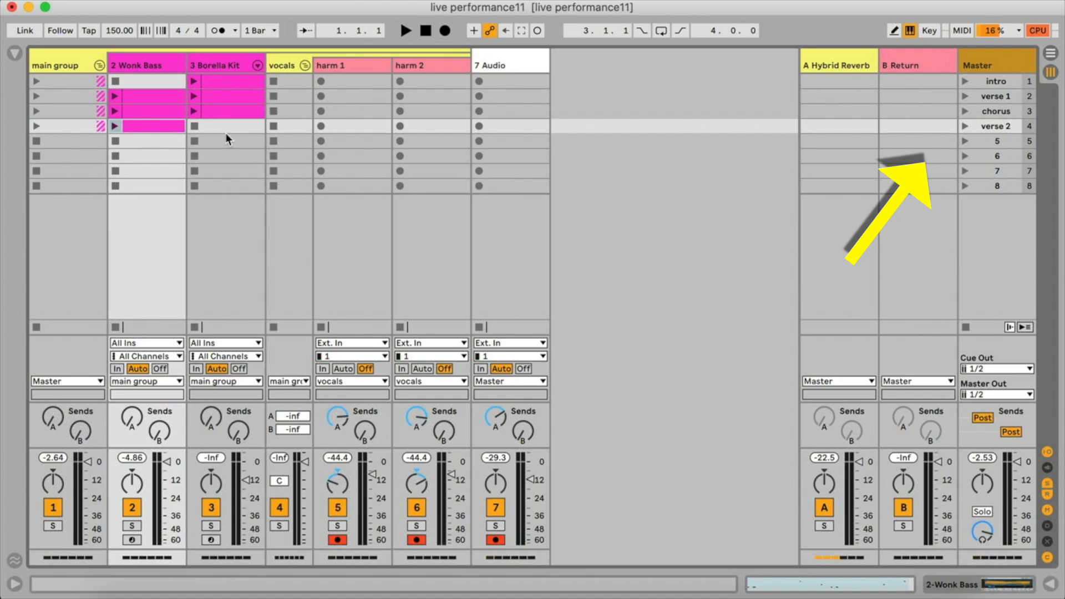
{"action": "left_click", "coordinate": [224, 171]}
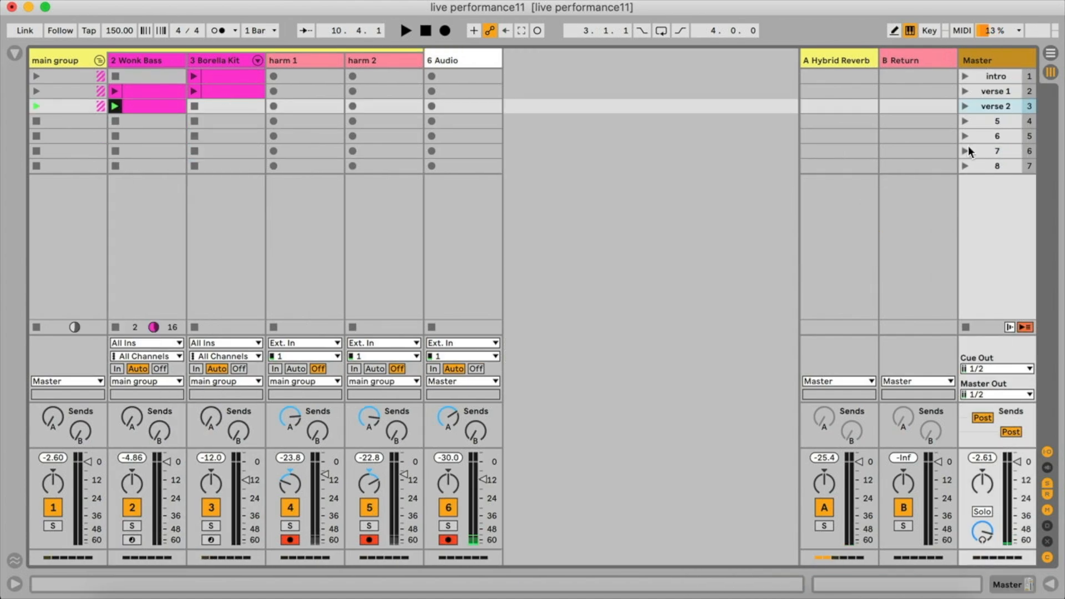
Step: Remove the stop buttons from the harm 1 and harm 2 slots in the fourth scene
{"action": "left_click", "coordinate": [384, 119]}
{"action": "left_click", "coordinate": [300, 118], "text": "shift"}
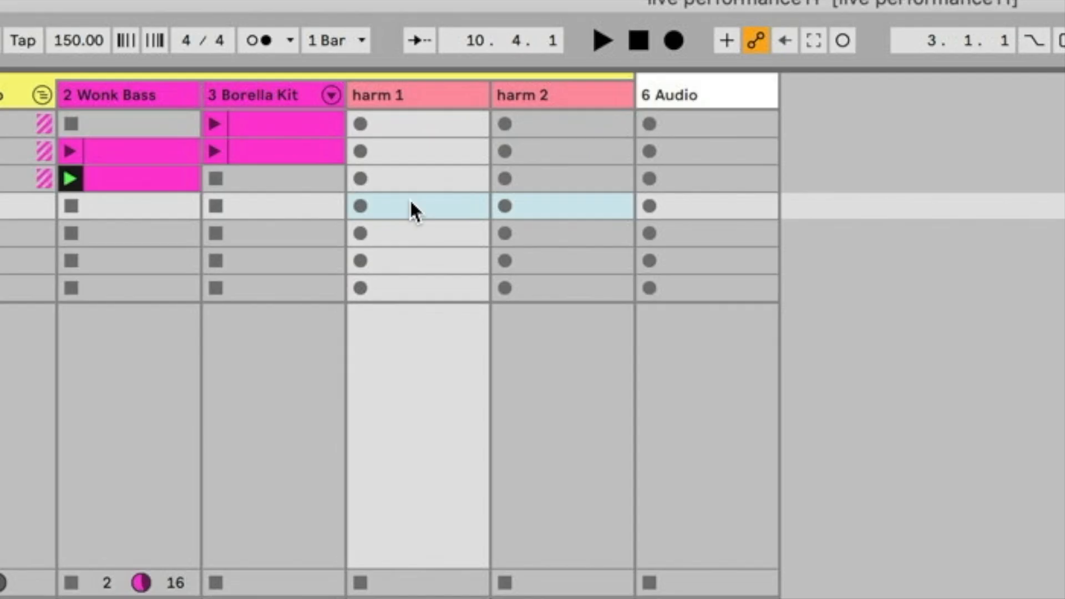
{"action": "right_click", "coordinate": [300, 118]}
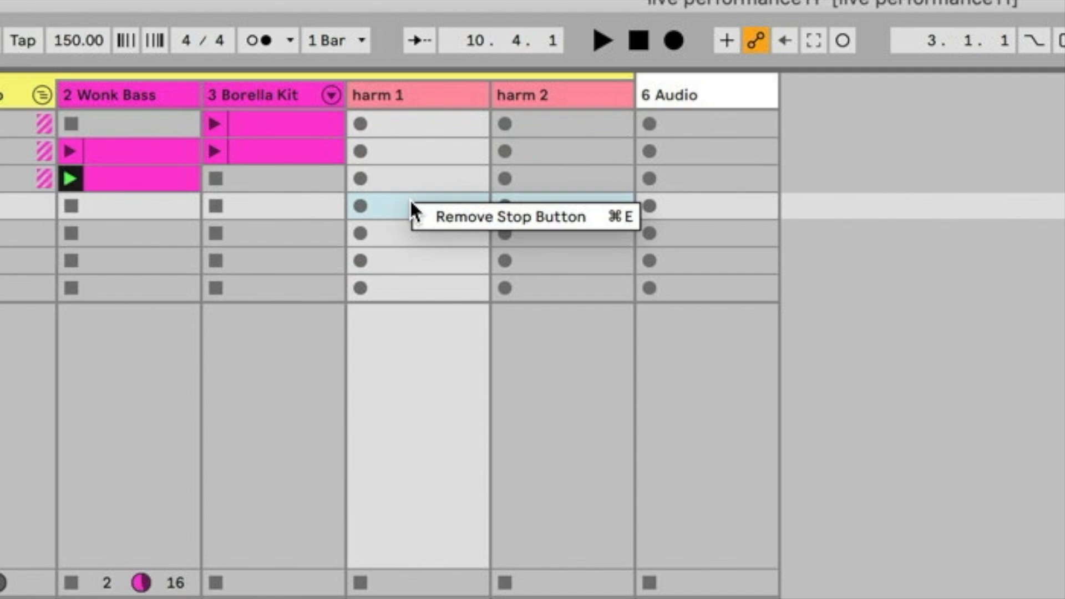
{"action": "left_click", "coordinate": [498, 219]}
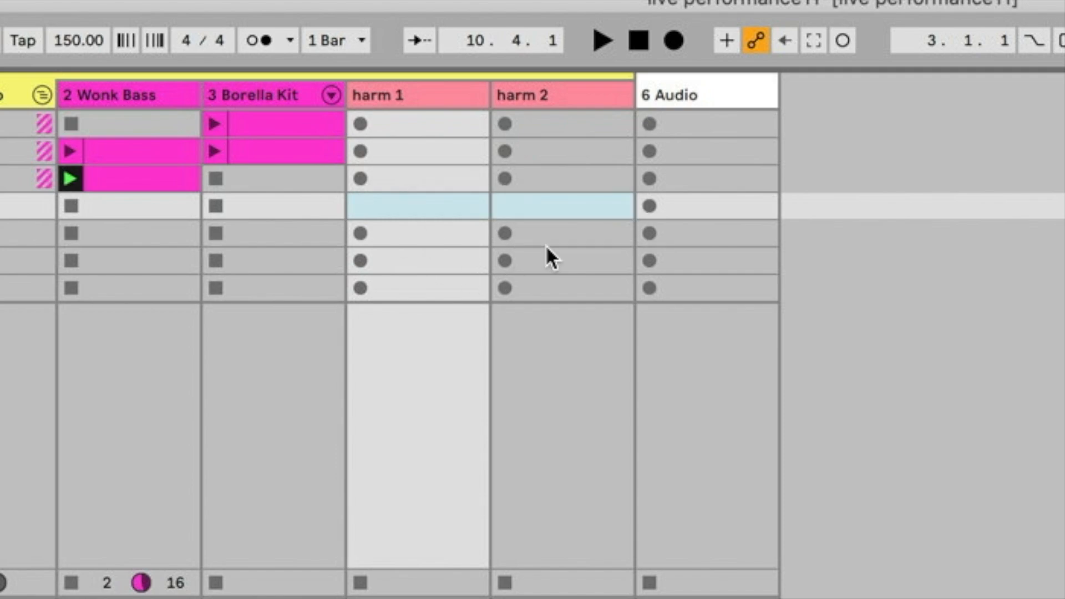
{"action": "left_click", "coordinate": [822, 291]}
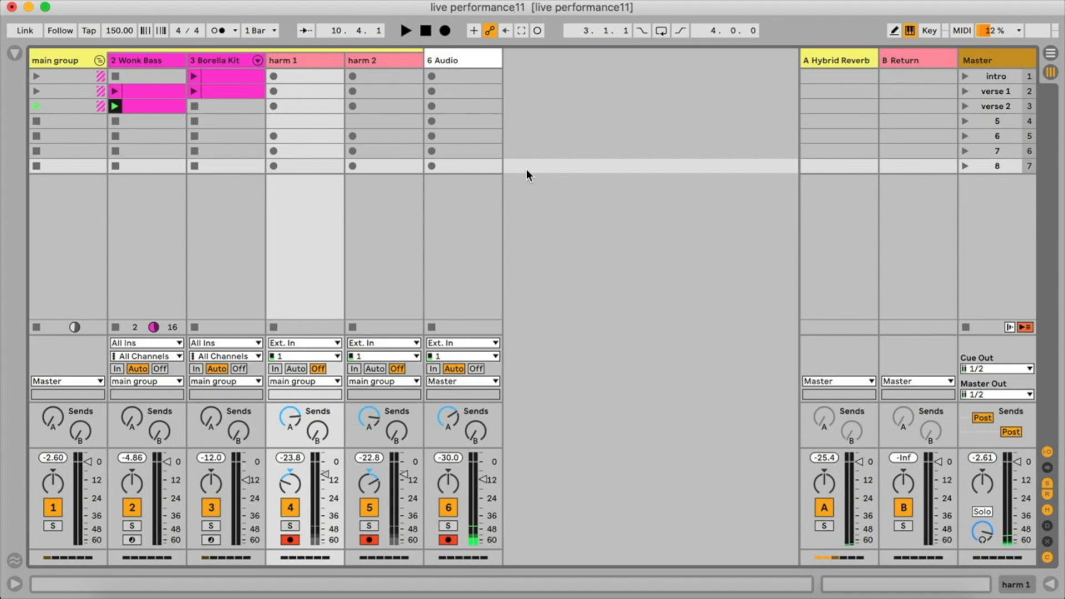
Step: Rename the fourth scene as outro
{"action": "left_click", "coordinate": [997, 122]}
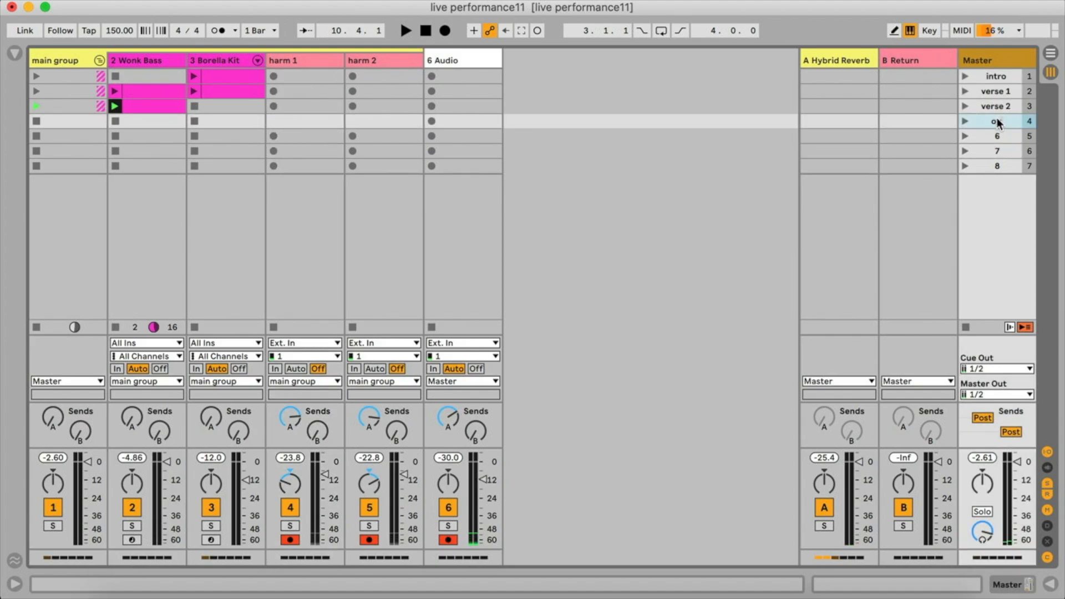
{"action": "type", "text": "outro"}
{"action": "key", "text": "Return"}
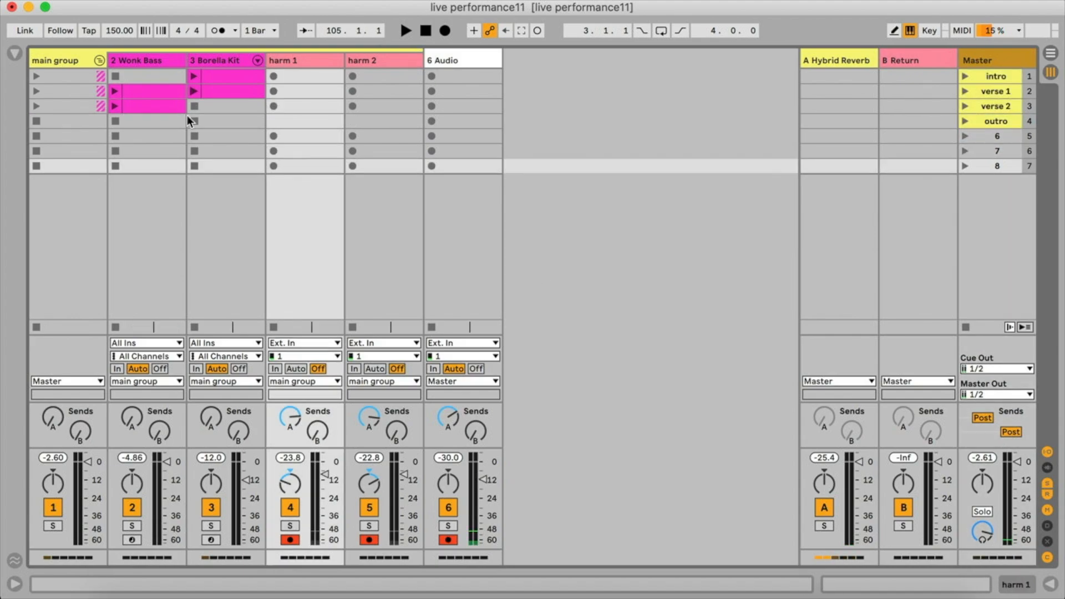
Step: Start arrangement recording and launch the intro scene followed by the verse 1 scene
{"action": "left_click", "coordinate": [444, 32]}
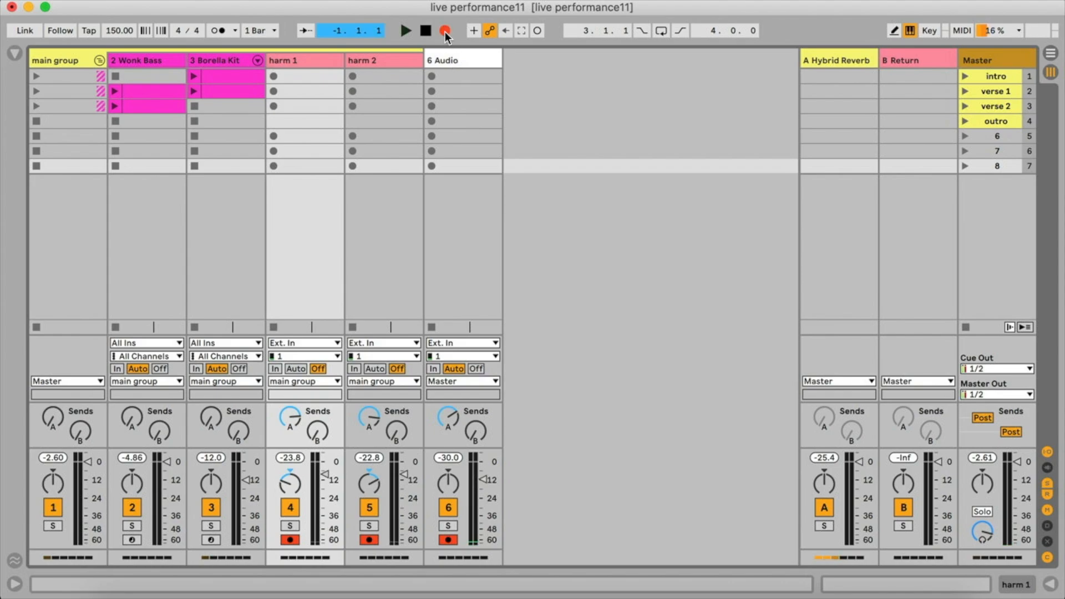
{"action": "left_click", "coordinate": [965, 76]}
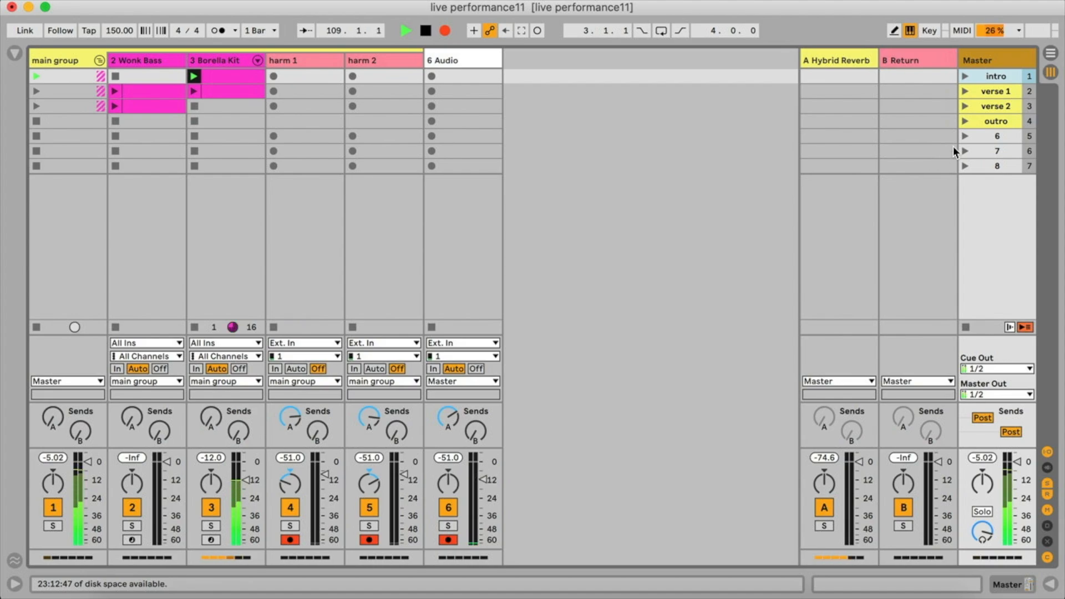
{"action": "left_click", "coordinate": [965, 91]}
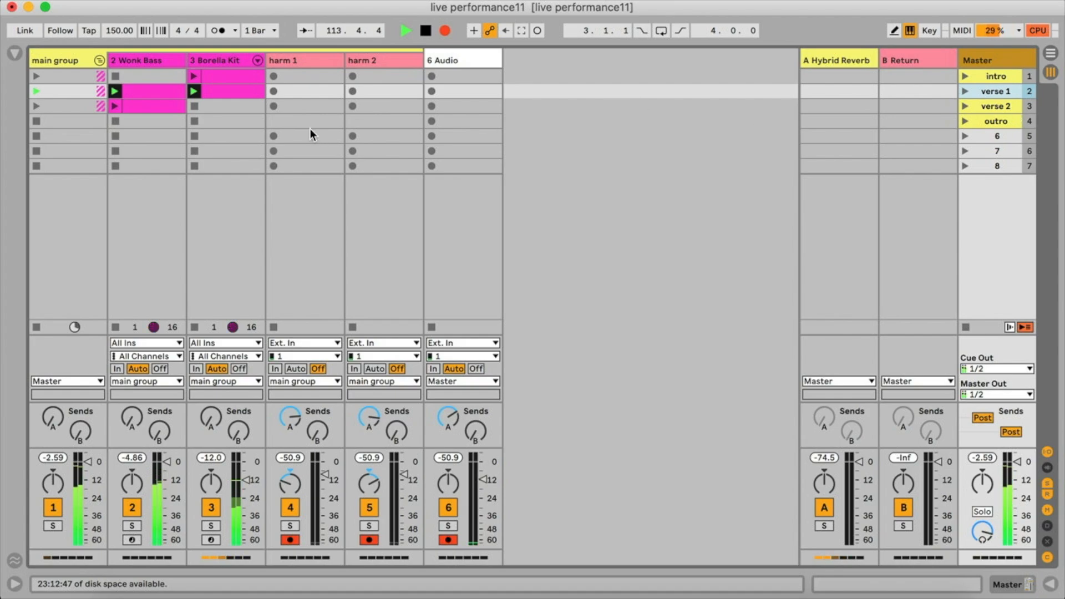
Step: Record vocal loops into the verse 1 slots of harm 1 and harm 2 and set them looping
{"action": "left_click", "coordinate": [274, 91]}
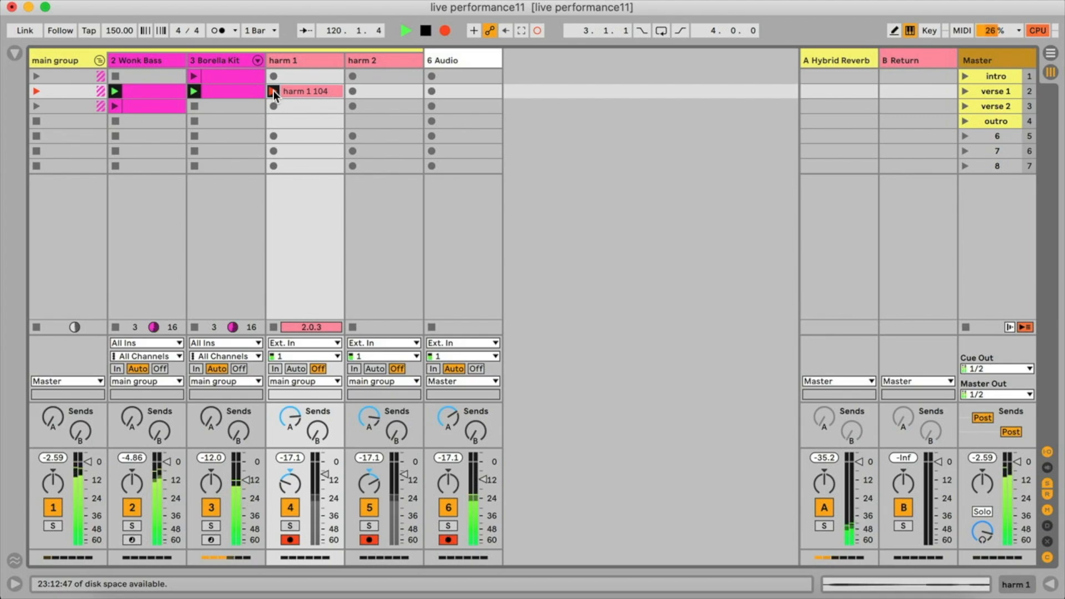
{"action": "left_click", "coordinate": [273, 91]}
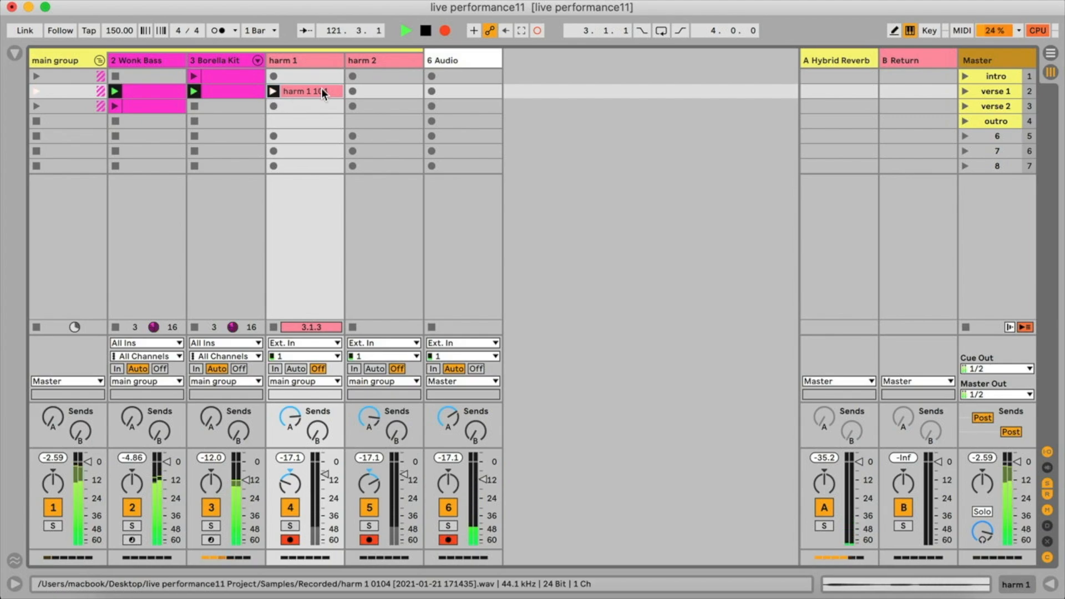
{"action": "left_click", "coordinate": [353, 91]}
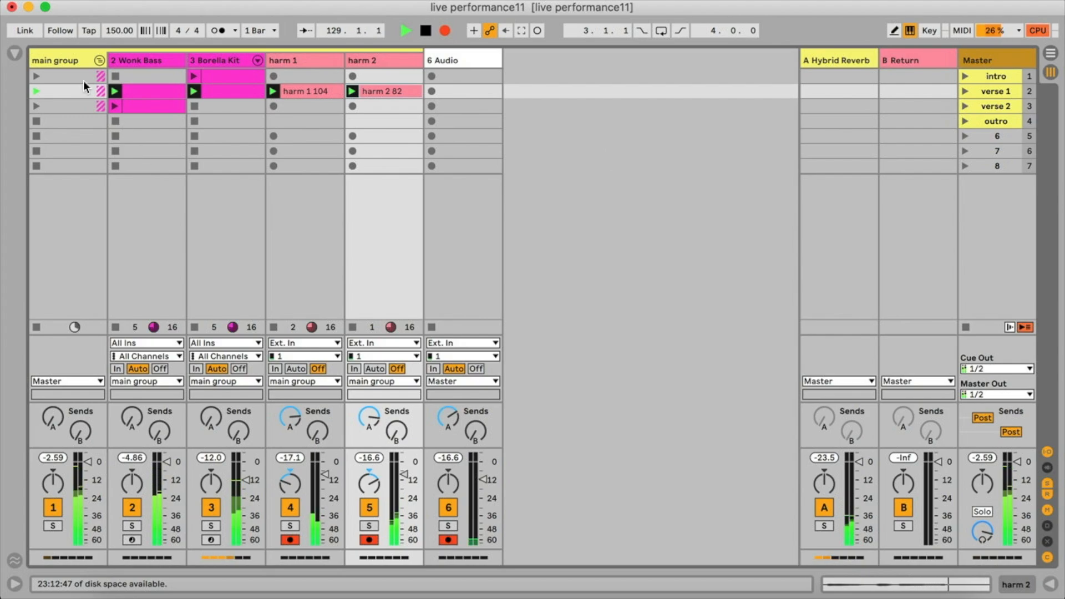
Step: Show the main group's DJ Master Channel effects and launch the verse 2 scene
{"action": "left_click", "coordinate": [63, 59]}
{"action": "double_click", "coordinate": [63, 58]}
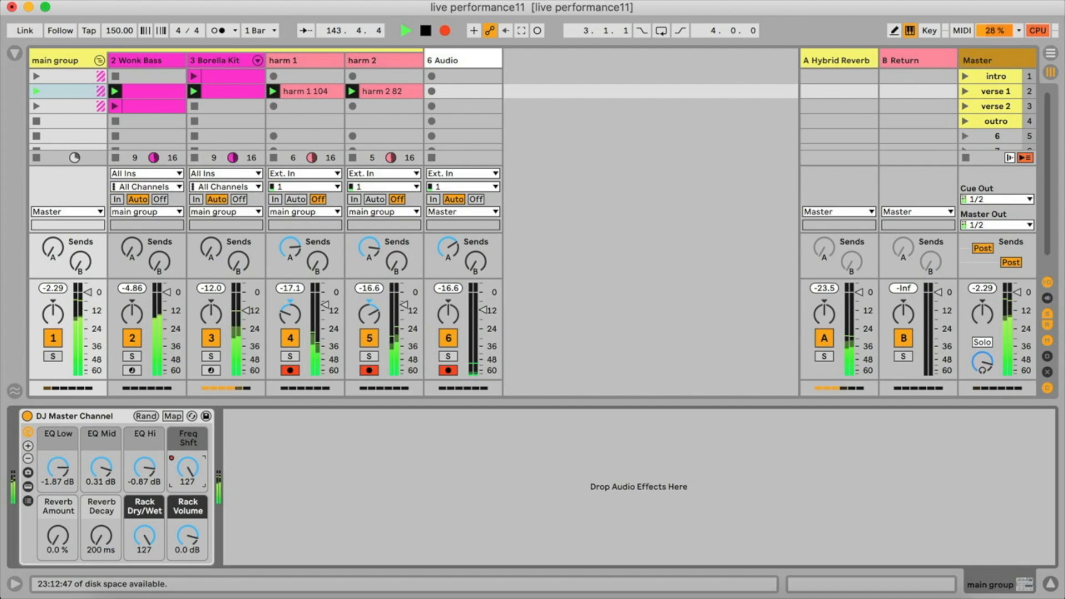
{"action": "left_click", "coordinate": [965, 104]}
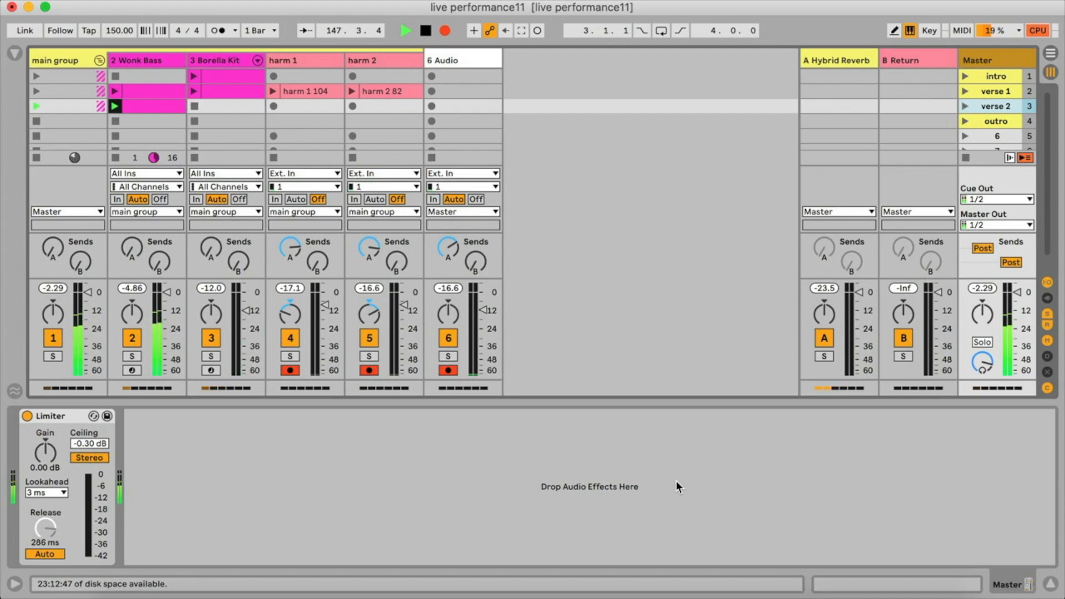
Step: Relaunch the verse 1 scene, collapsing the device view to enlarge the clip grid, and follow it with the outro scene
{"action": "left_click", "coordinate": [965, 90]}
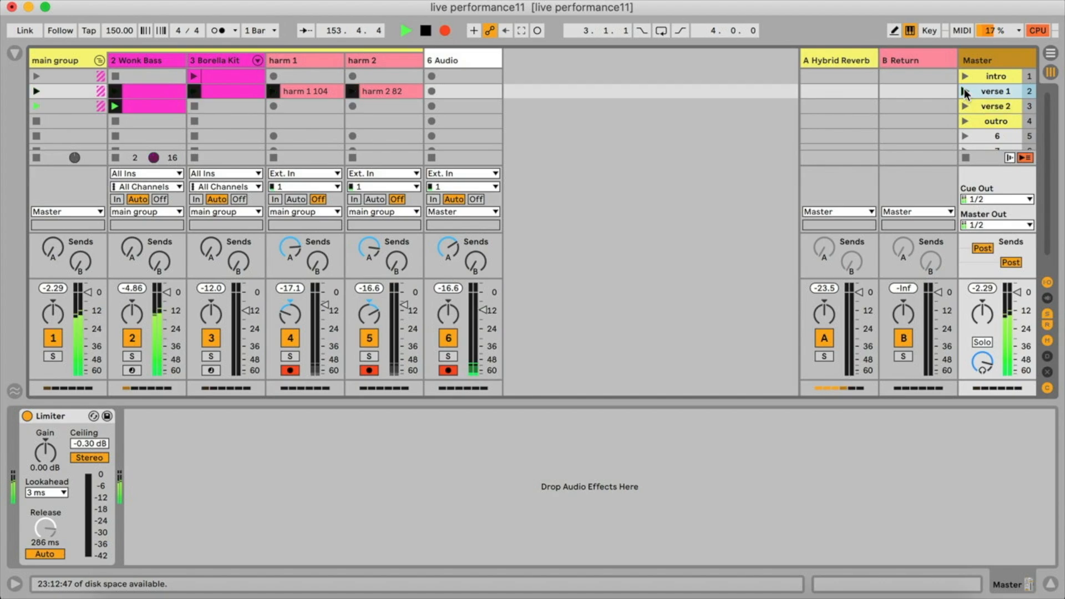
{"action": "left_click_drag", "start_coordinate": [697, 402], "coordinate": [698, 563]}
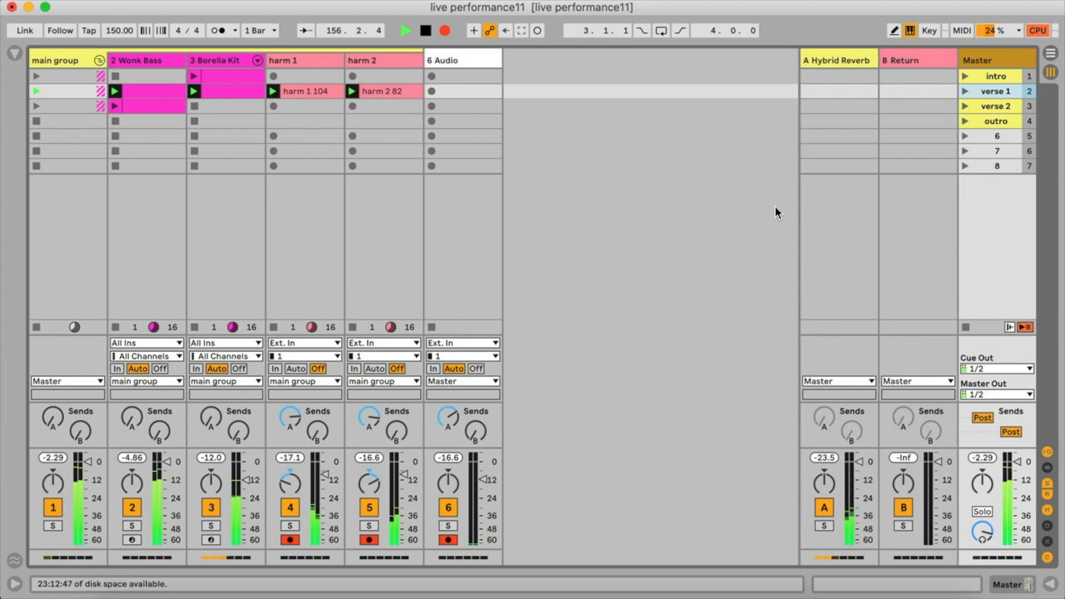
{"action": "left_click", "coordinate": [998, 122]}
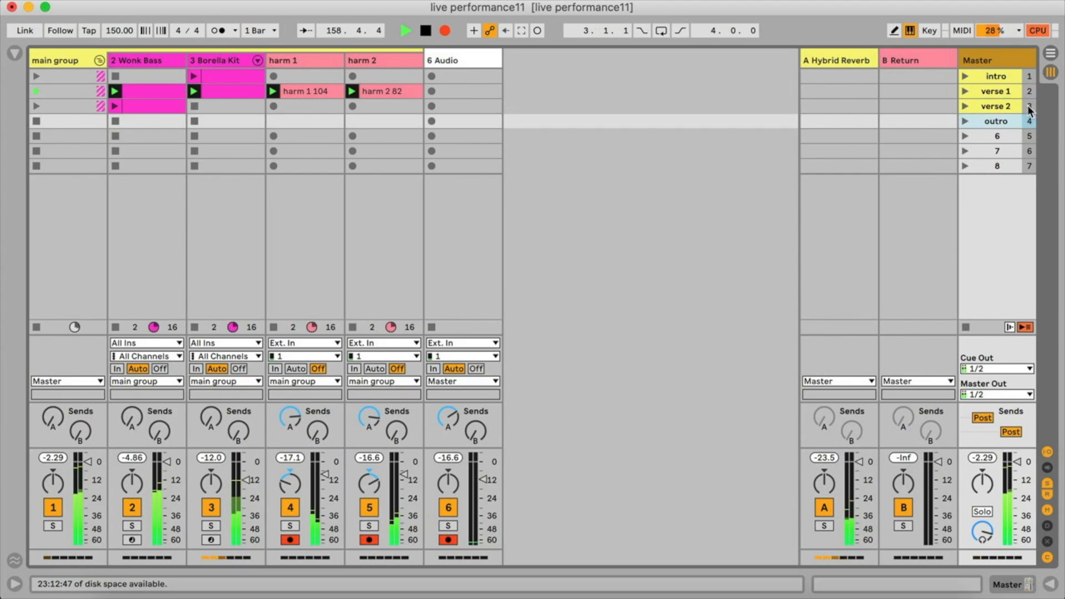
{"action": "left_click", "coordinate": [965, 121]}
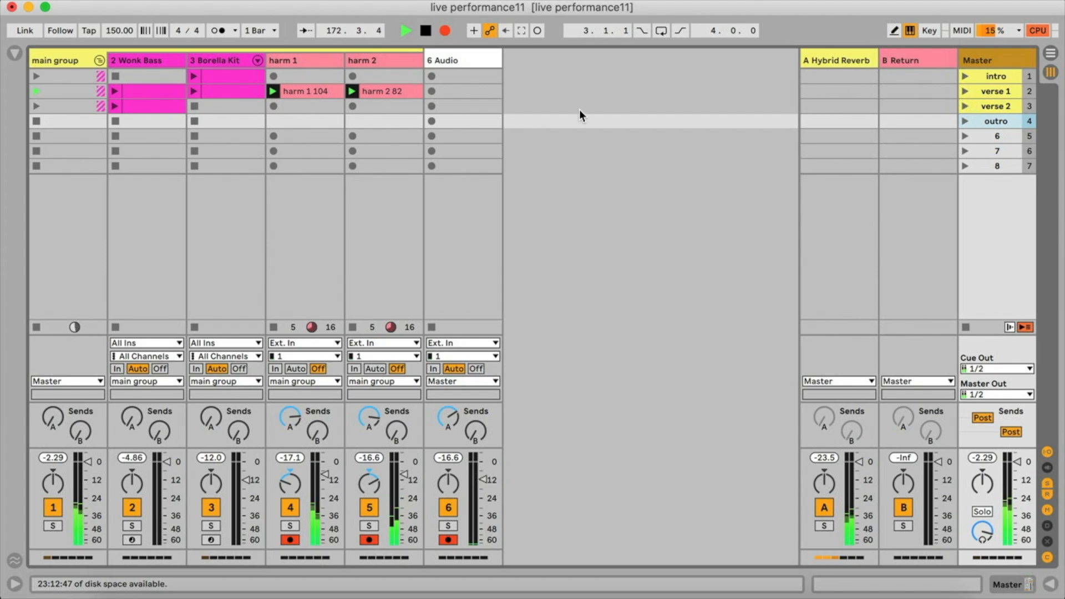
Step: Stop the looping vocal clips on harm 2 and harm 1, and end the arrangement recording
{"action": "left_click", "coordinate": [351, 91]}
{"action": "left_click", "coordinate": [273, 91]}
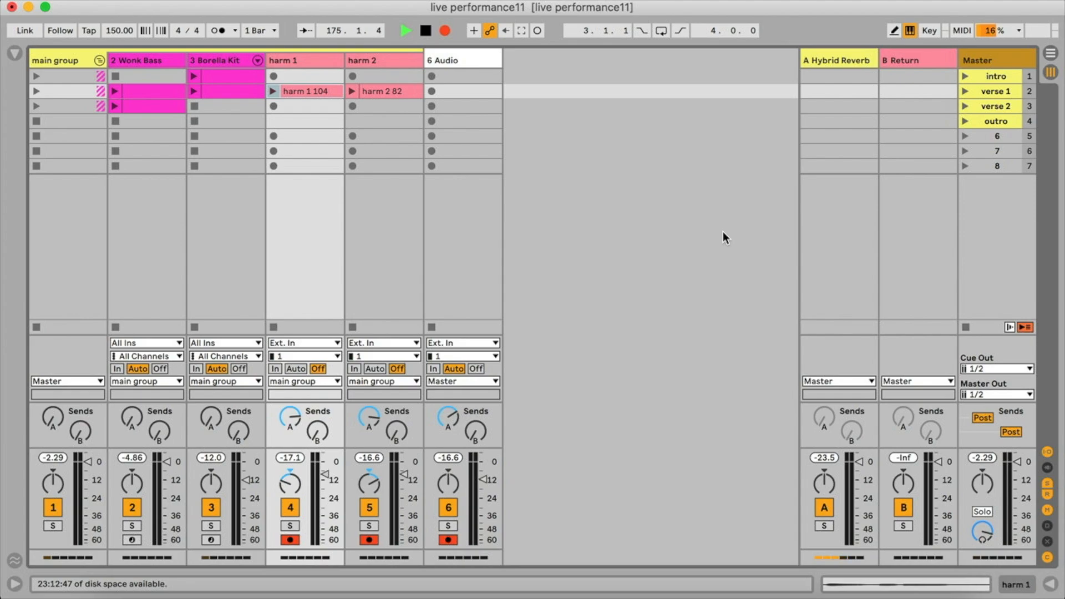
{"action": "key", "text": "space"}
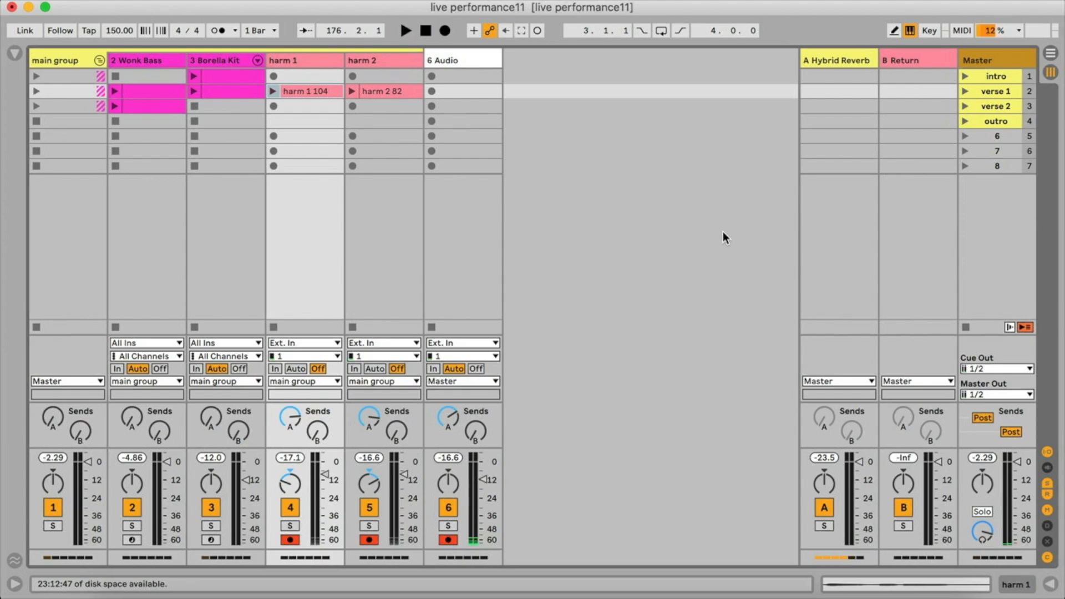
Step: Switch to the Arrangement View and return all tracks to arrangement playback
{"action": "key", "text": "Tab"}
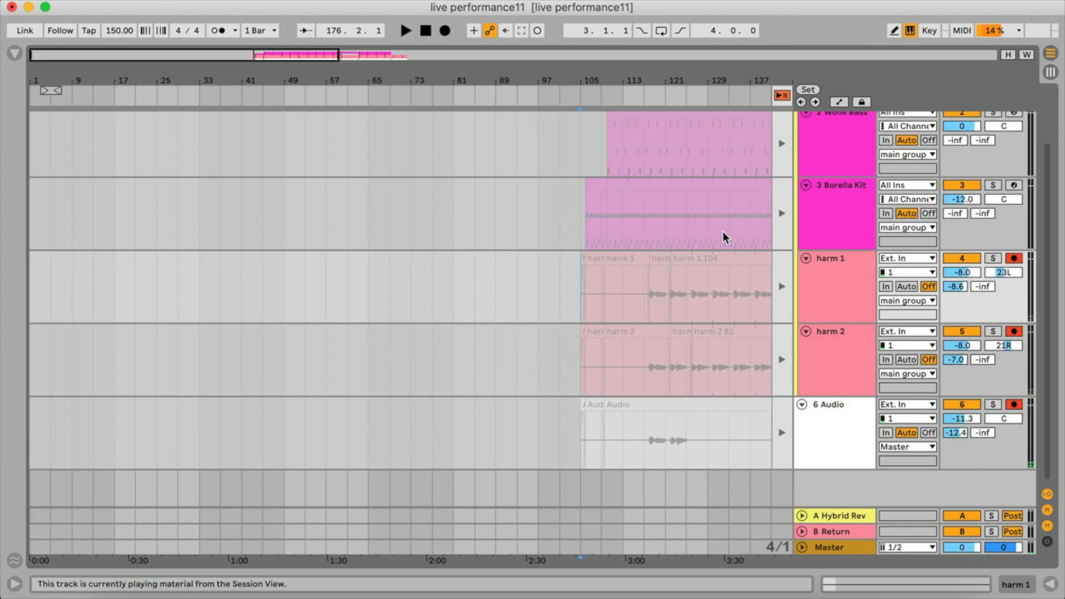
{"action": "left_click", "coordinate": [781, 95]}
Step: Examine the performance recorded in the arrangement across the bass, drum, harmony and audio tracks
{"action": "scroll", "coordinate": [637, 257], "scroll_direction": "right", "scroll_amount": 6}
{"action": "scroll", "coordinate": [637, 256], "scroll_direction": "up", "scroll_amount": 1}
{"action": "scroll", "coordinate": [637, 257], "scroll_direction": "right", "scroll_amount": 4}
{"action": "scroll", "coordinate": [637, 256], "scroll_direction": "down", "scroll_amount": 4}
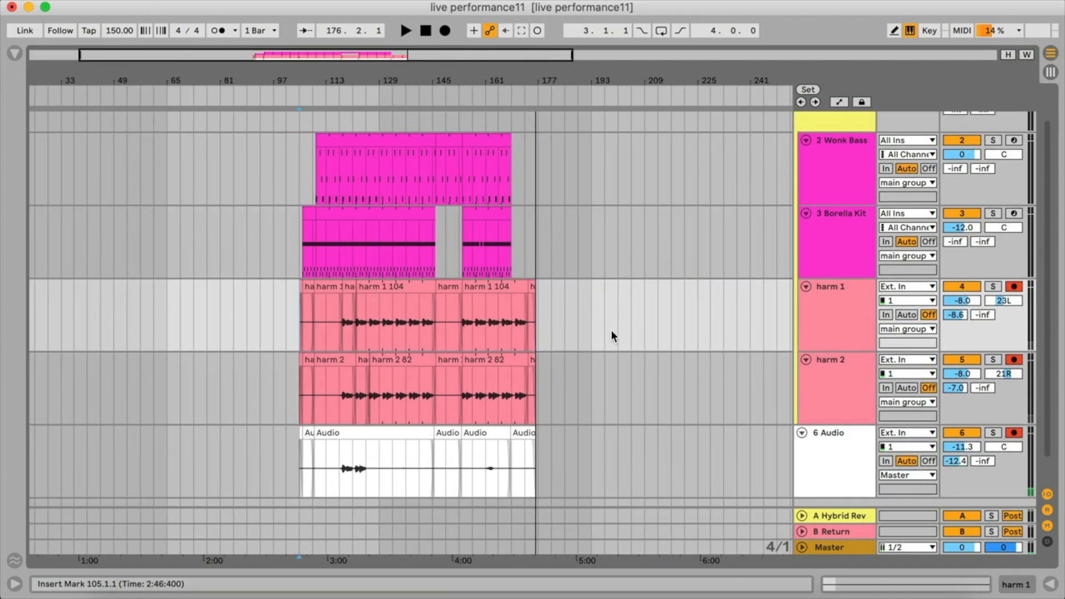
{"action": "scroll", "coordinate": [610, 331], "scroll_direction": "down", "scroll_amount": 1}
{"action": "scroll", "coordinate": [611, 330], "scroll_direction": "up", "scroll_amount": 2}
{"action": "scroll", "coordinate": [610, 331], "scroll_direction": "down", "scroll_amount": 2}
{"action": "scroll", "coordinate": [610, 331], "scroll_direction": "left", "scroll_amount": 1}
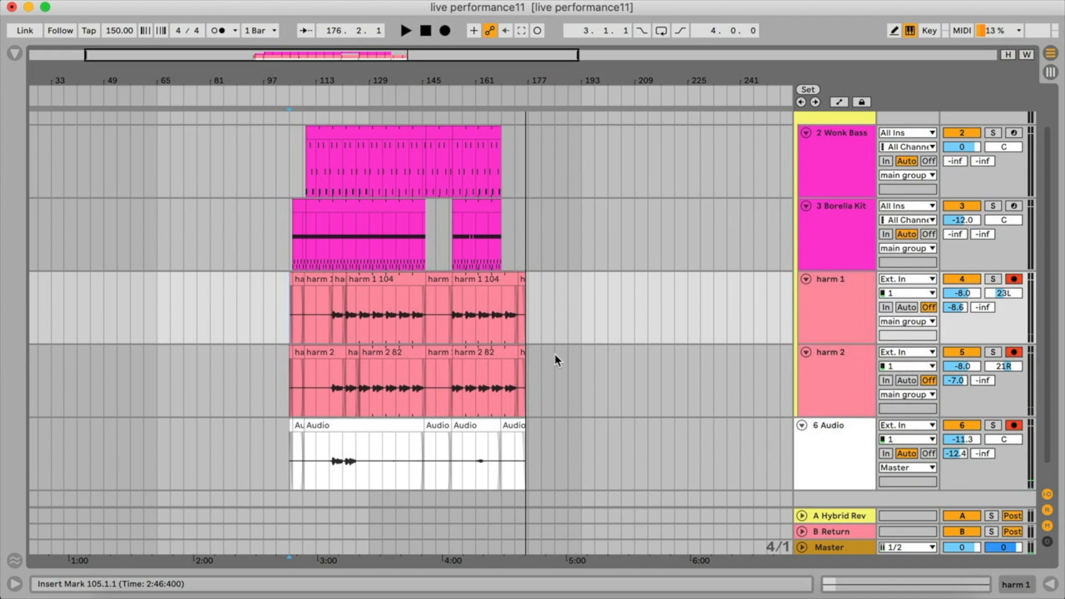
{"action": "scroll", "coordinate": [557, 359], "scroll_direction": "right", "scroll_amount": 2}
{"action": "scroll", "coordinate": [556, 359], "scroll_direction": "down", "scroll_amount": 1}
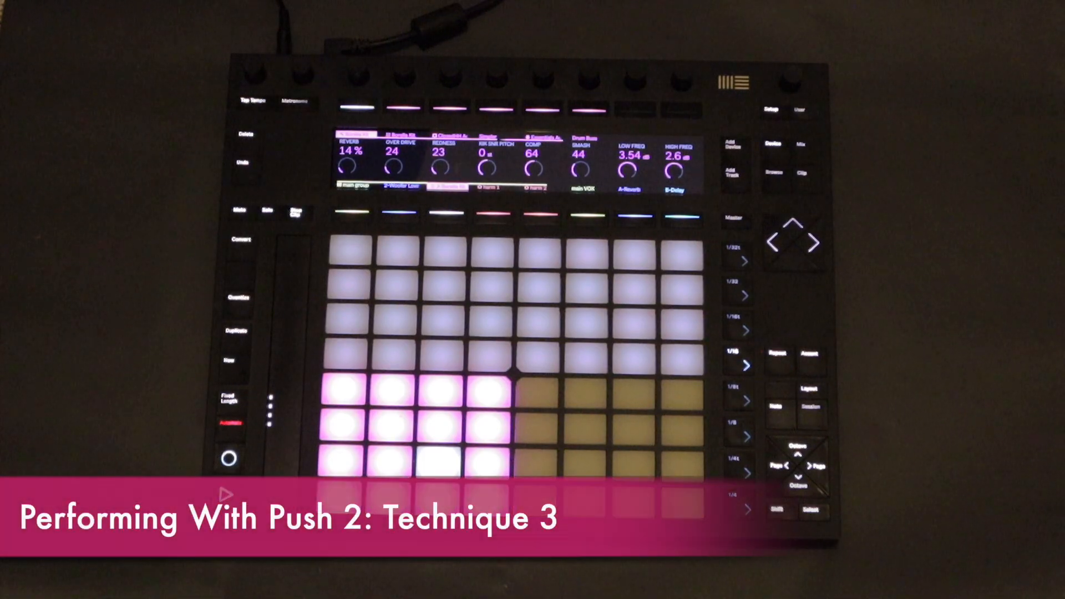